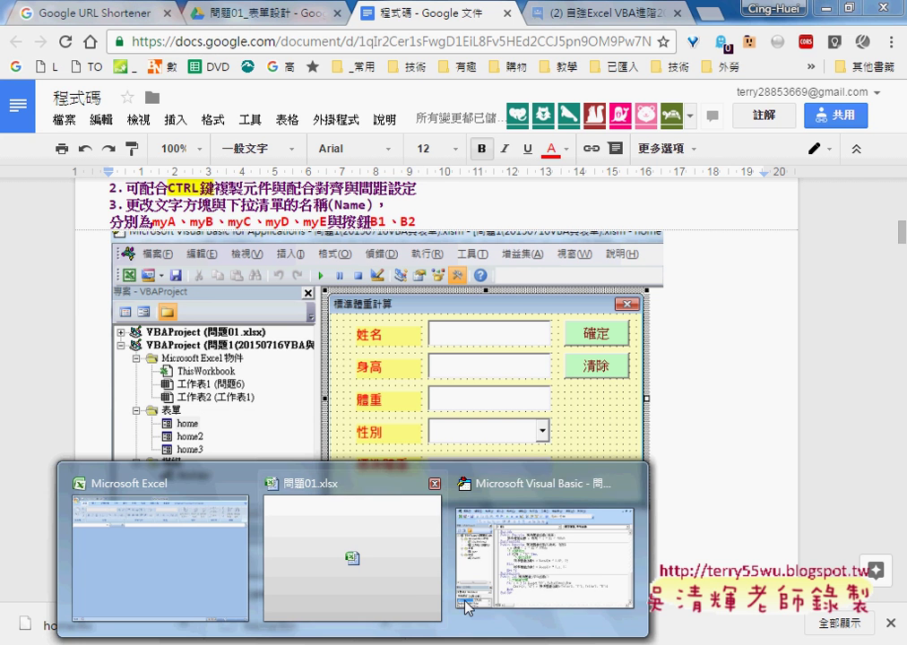
- Switch to the 問題01.xlsx workbook in Excel and open its VBA editor
{"action": "left_click", "coordinate": [411, 578]}
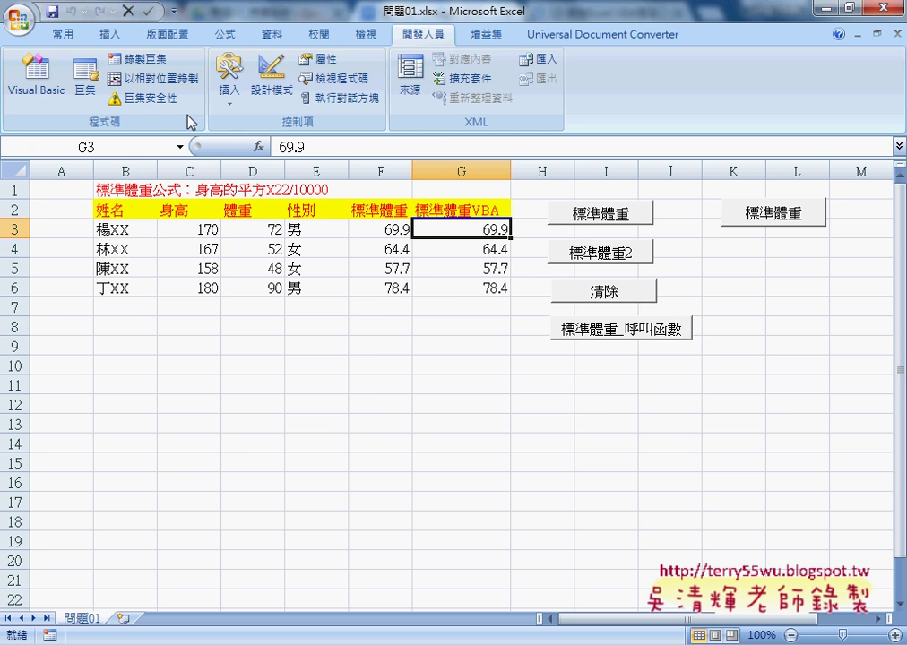
{"action": "left_click", "coordinate": [68, 96]}
- Run the home form with F5, move the dialog aside, and place the cursor in 姓名
{"action": "double_click", "coordinate": [225, 262]}
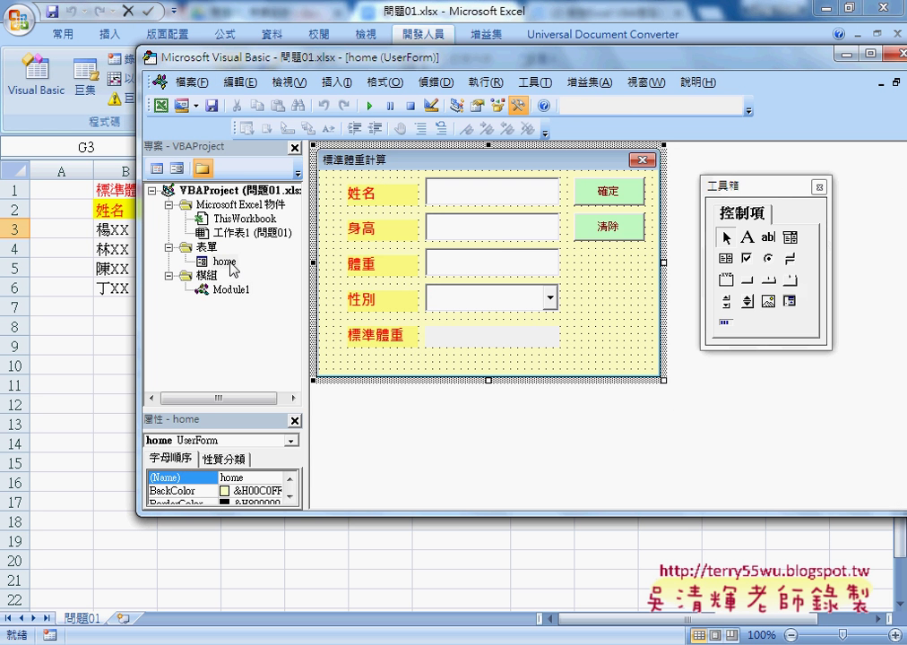
{"action": "key", "text": "F5"}
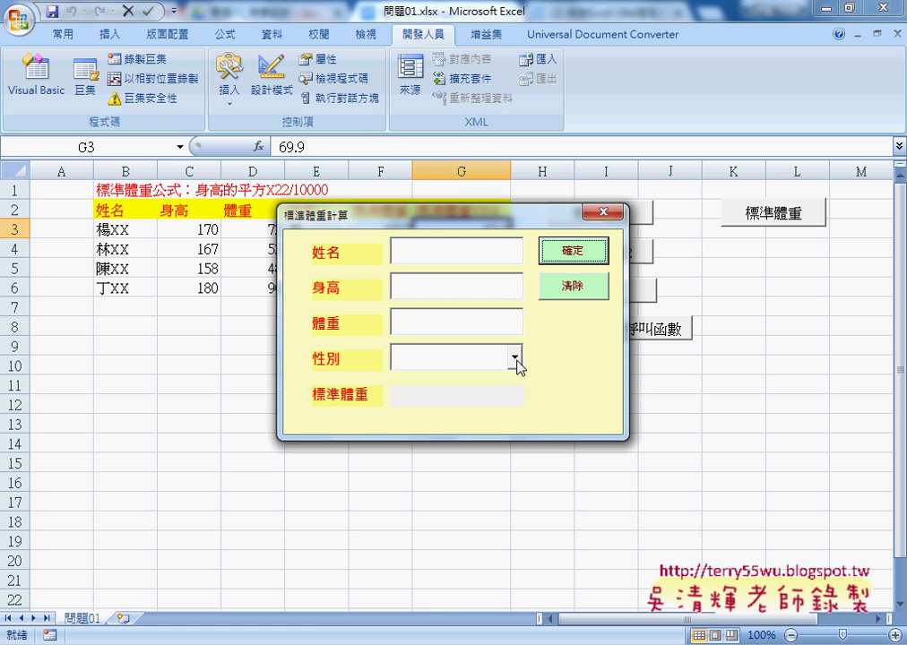
{"action": "left_click_drag", "start_coordinate": [428, 219], "coordinate": [469, 358]}
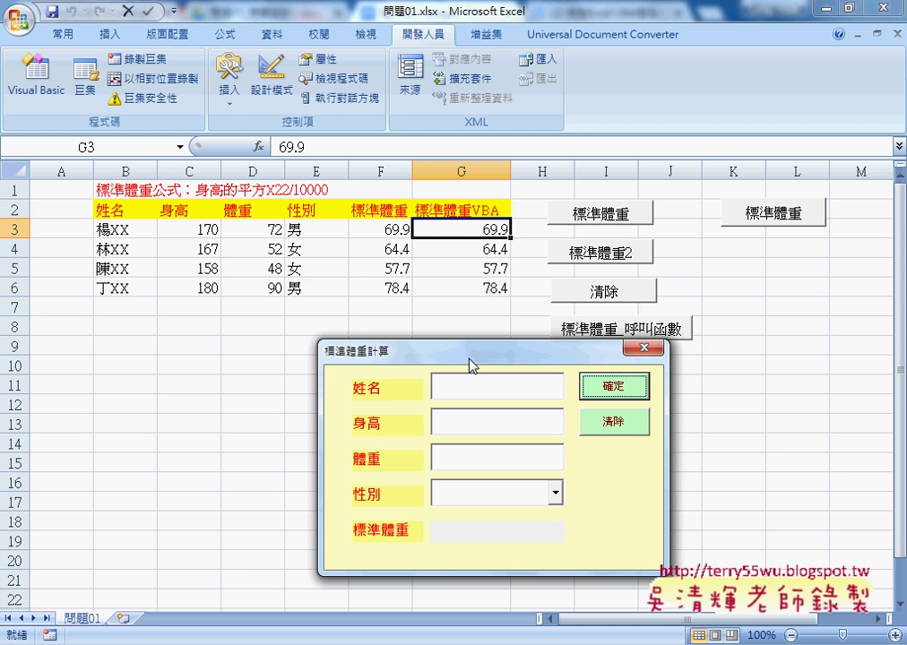
{"action": "left_click", "coordinate": [456, 384]}
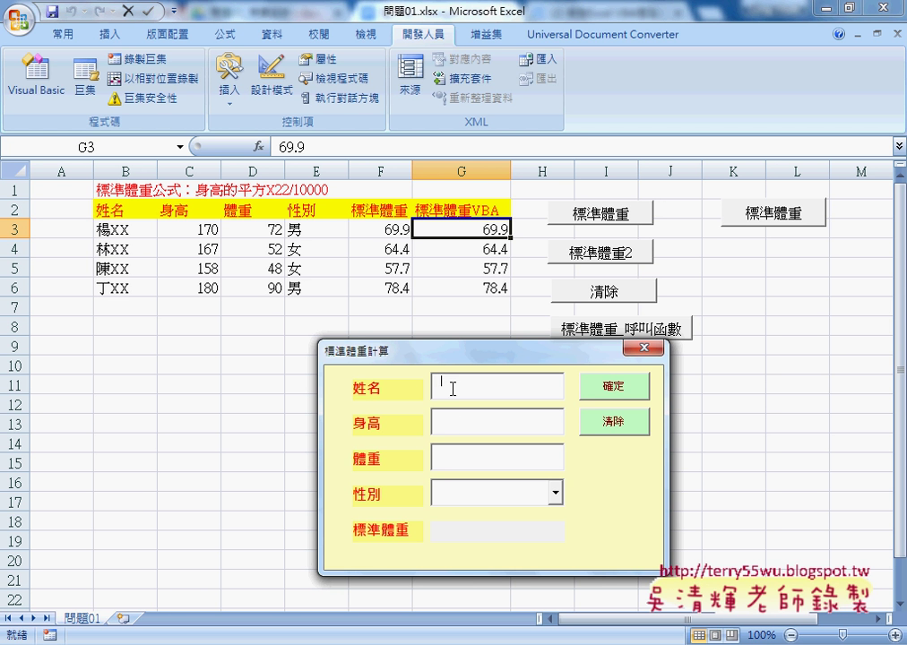
- Fill in name XXX, height 175, weight 56, gender 女 and submit with 確定
{"action": "left_click", "coordinate": [449, 425]}
{"action": "left_click", "coordinate": [454, 378]}
{"action": "type", "text": "XXX"}
{"action": "type", "text": "175"}
{"action": "key", "text": "Tab"}
{"action": "type", "text": "5"}
{"action": "type", "text": "6"}
{"action": "key", "text": "Tab"}
{"action": "type", "text": "女"}
{"action": "left_click", "coordinate": [612, 394]}
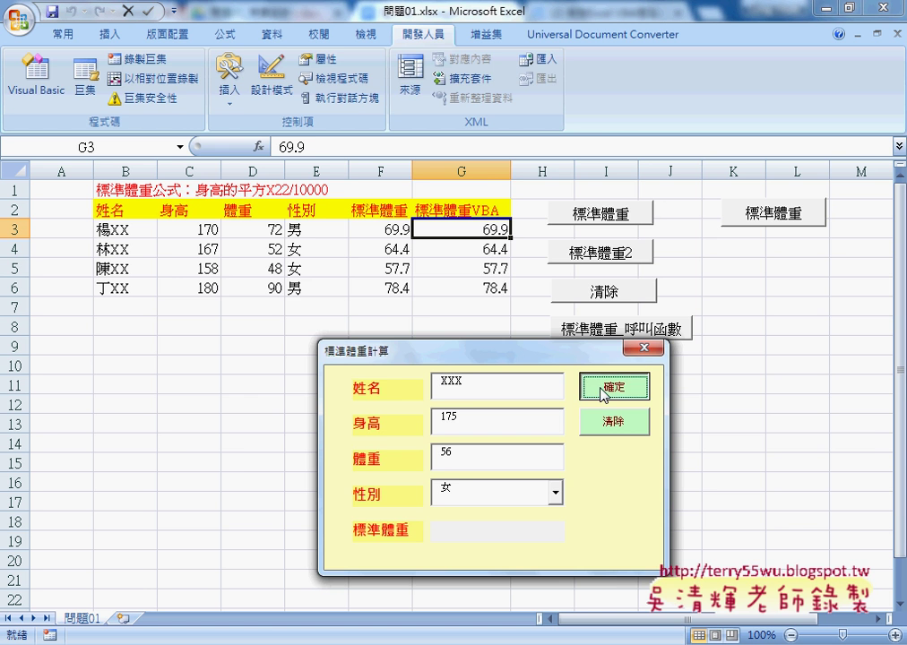
{"action": "left_click", "coordinate": [602, 394]}
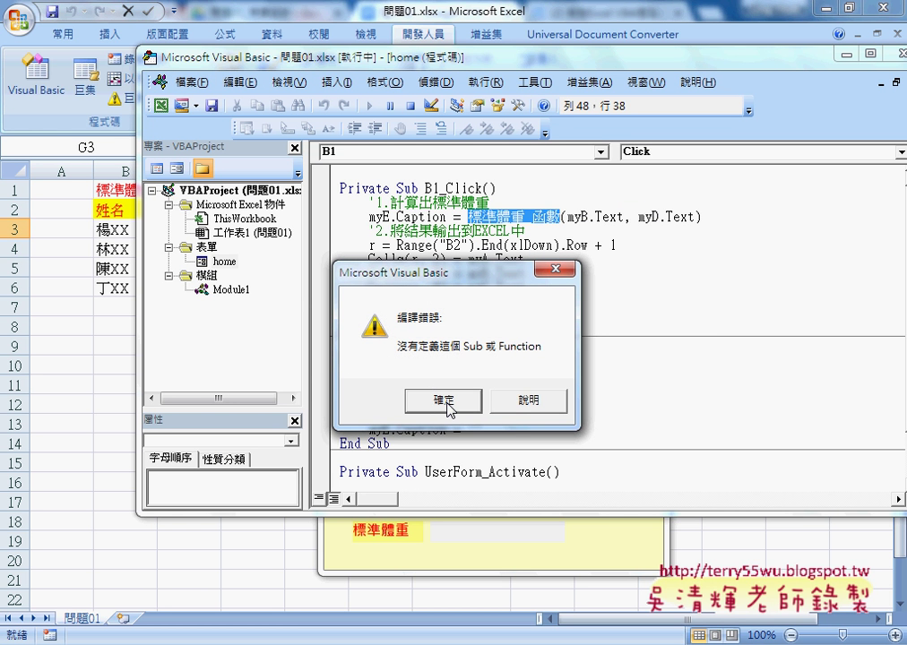
- Dismiss the compile error, fix the call to 標準體重函數2, and resume running the form
{"action": "left_click", "coordinate": [448, 406]}
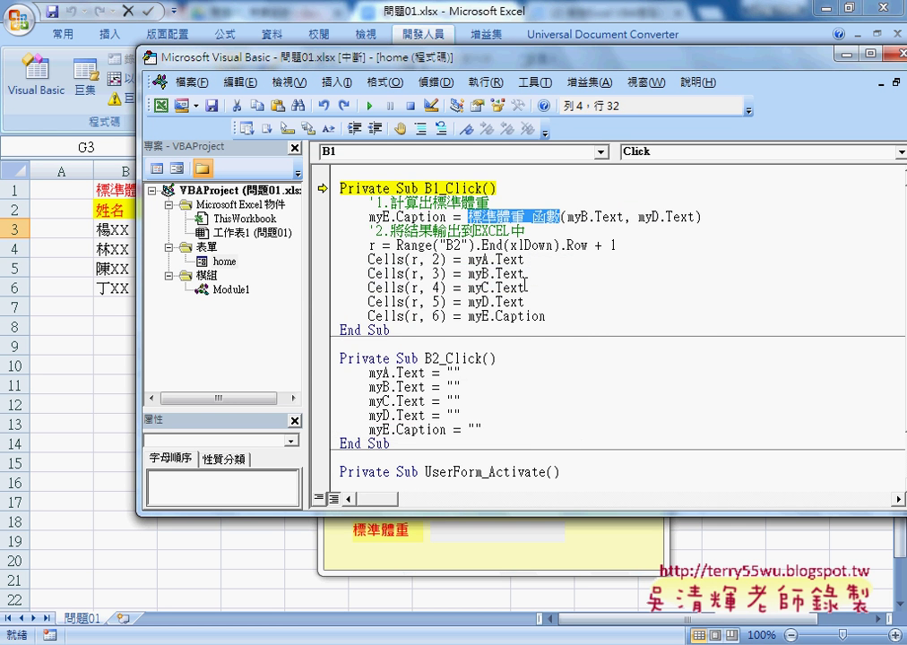
{"action": "double_click", "coordinate": [530, 217]}
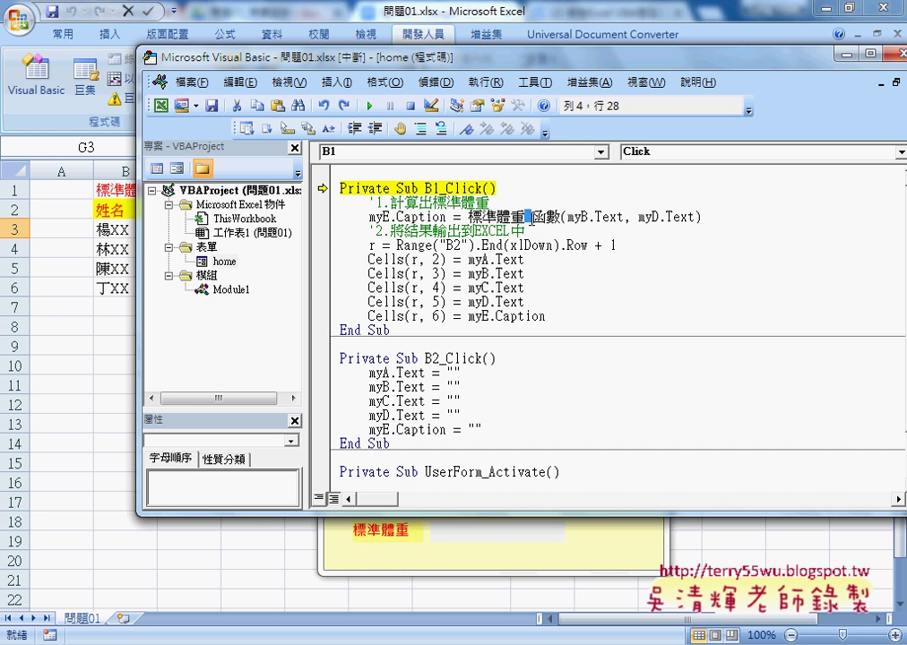
{"action": "key", "text": "Delete"}
{"action": "left_click", "coordinate": [554, 218]}
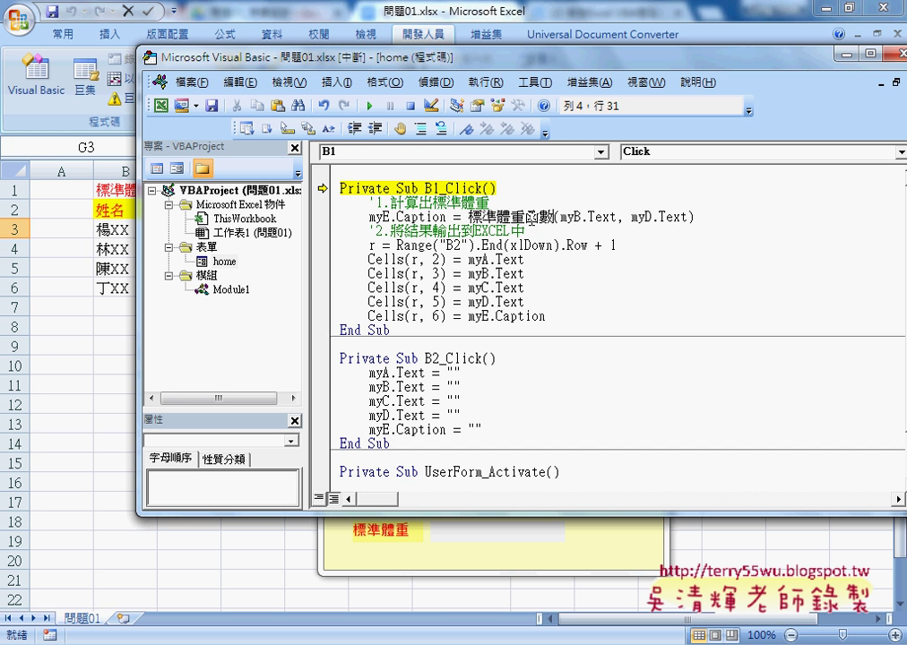
{"action": "type", "text": "2"}
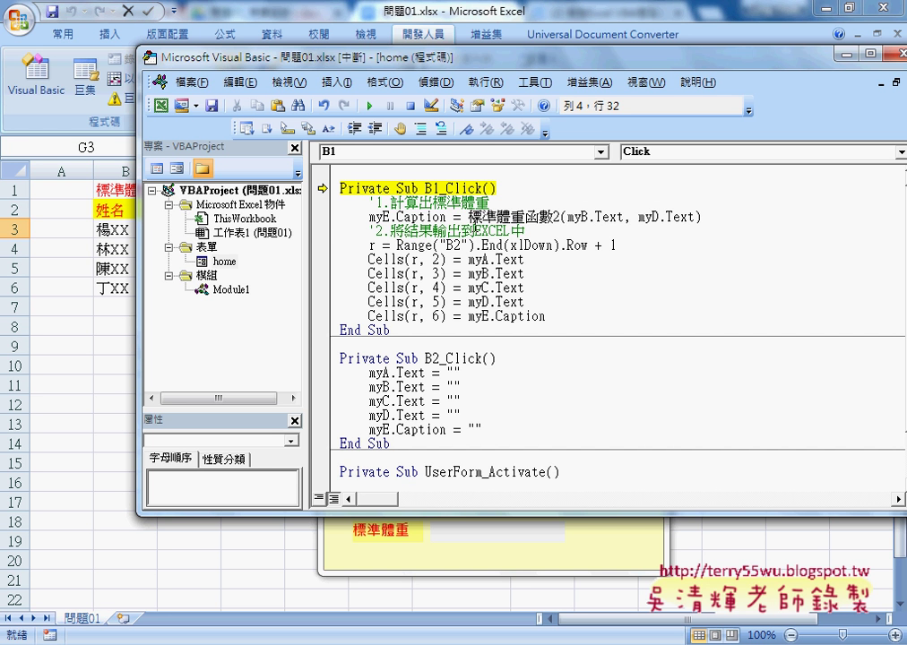
{"action": "left_click_drag", "start_coordinate": [467, 218], "coordinate": [561, 219]}
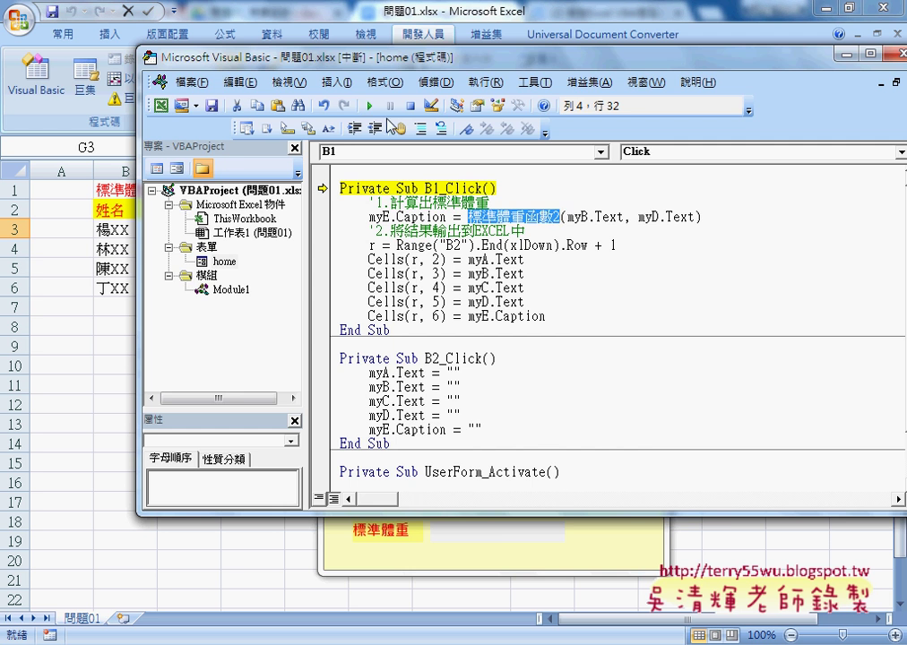
{"action": "left_click", "coordinate": [371, 106]}
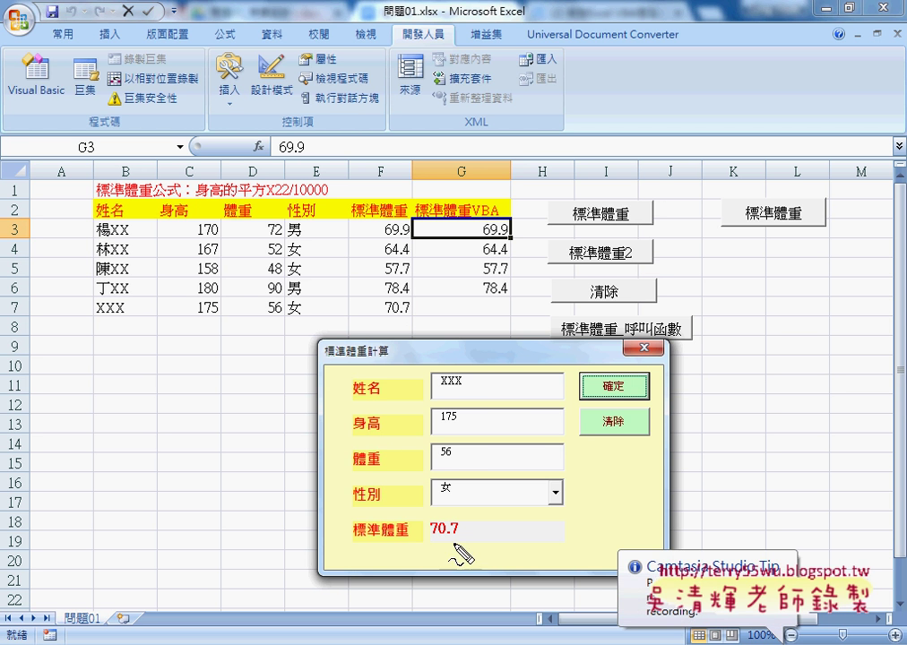
{"action": "mouse_move", "coordinate": [454, 544]}
{"action": "left_mouse_down"}
{"action": "mouse_move", "coordinate": [425, 531]}
{"action": "mouse_move", "coordinate": [459, 523]}
{"action": "left_mouse_up"}
{"action": "left_click_drag", "start_coordinate": [513, 525], "coordinate": [521, 540]}
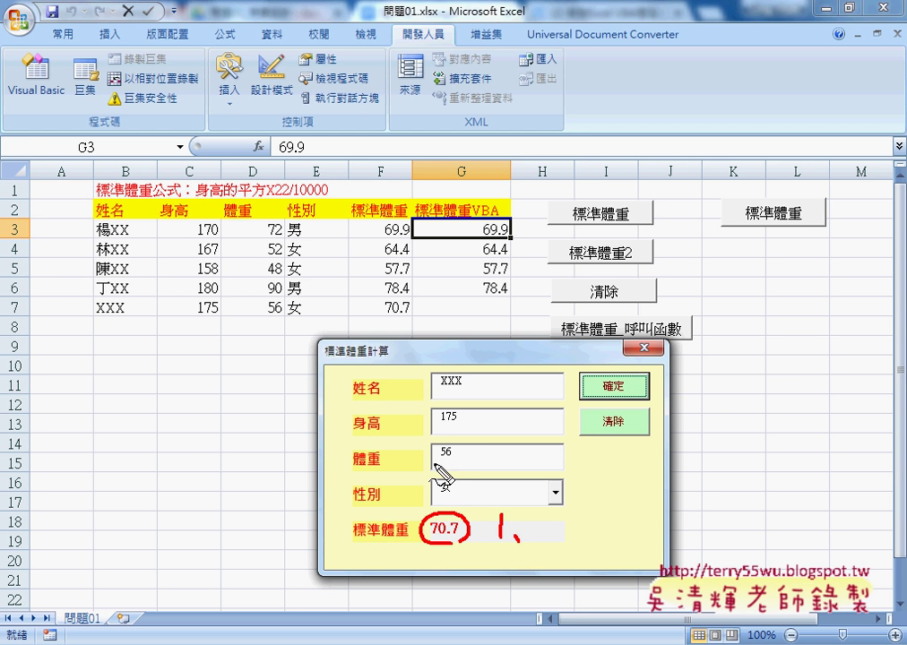
{"action": "left_click_drag", "start_coordinate": [403, 365], "coordinate": [418, 549]}
{"action": "left_click_drag", "start_coordinate": [405, 368], "coordinate": [418, 550]}
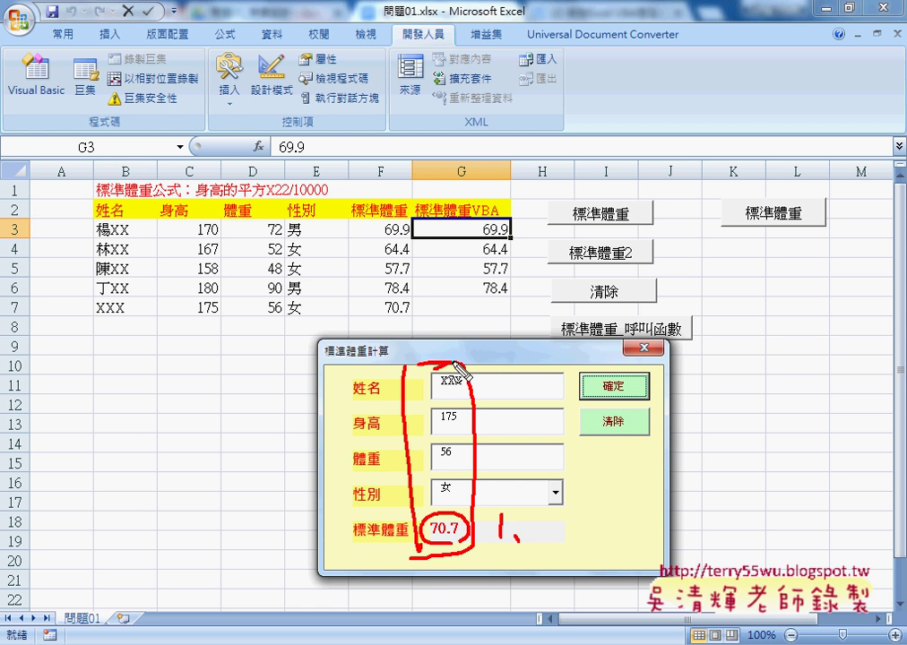
{"action": "left_click_drag", "start_coordinate": [446, 363], "coordinate": [418, 303]}
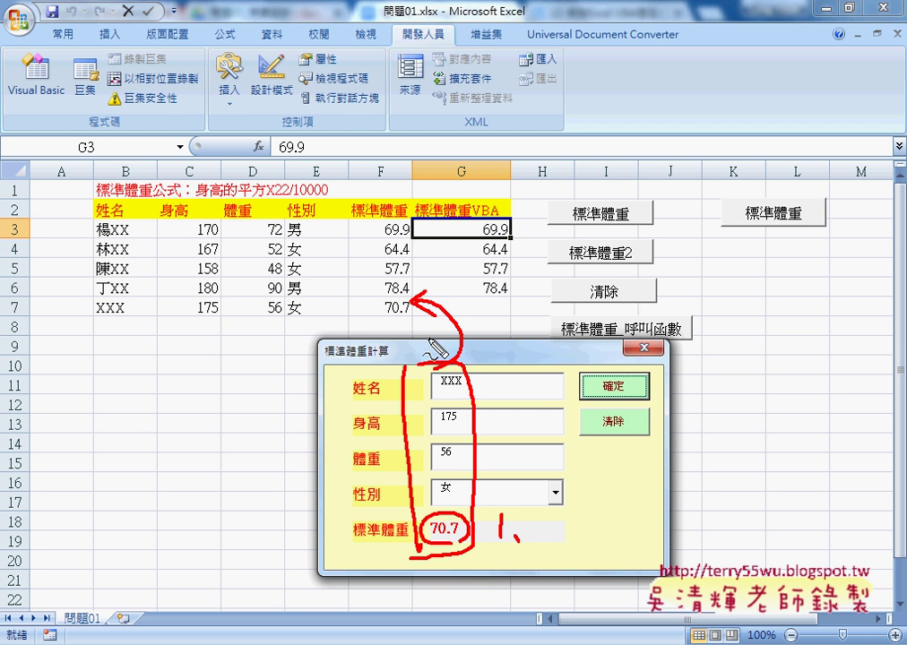
{"action": "key", "text": "Escape"}
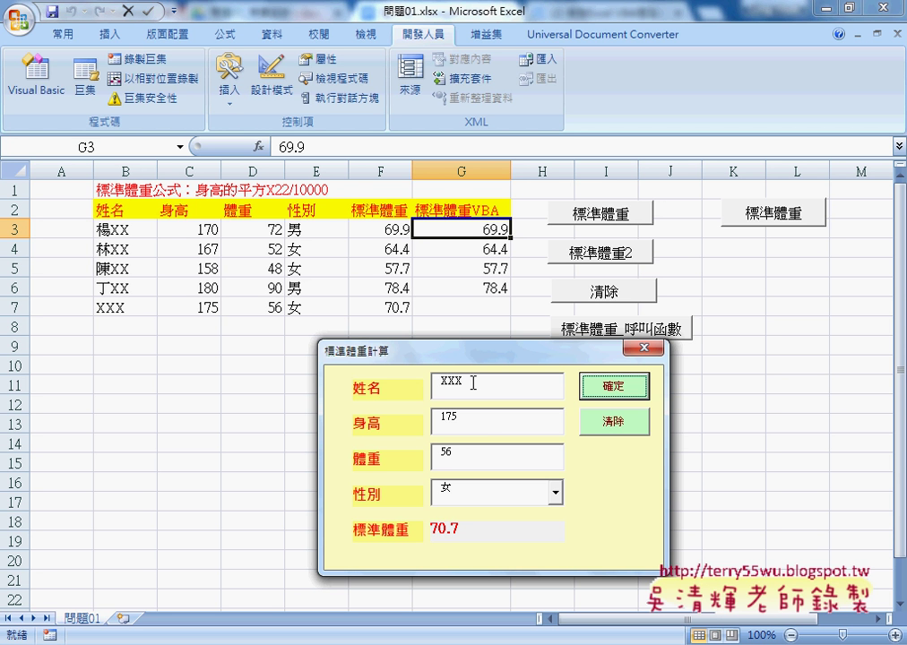
- Clear the form and enter YYY, height 158, weight 68, gender 男
{"action": "left_click", "coordinate": [610, 422]}
{"action": "left_click", "coordinate": [486, 393]}
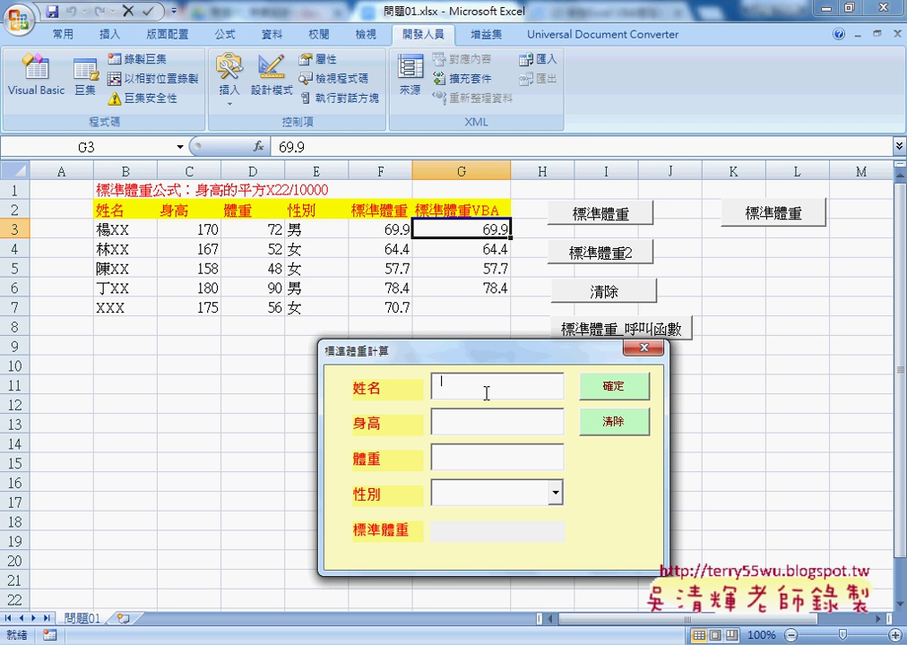
{"action": "type", "text": "YYY"}
{"action": "type", "text": "158"}
{"action": "key", "text": "Tab"}
{"action": "type", "text": "68"}
{"action": "key", "text": "Tab"}
{"action": "type", "text": "男"}
- Submit YYY's record with 確定, then clear and close the form
{"action": "left_click", "coordinate": [620, 388]}
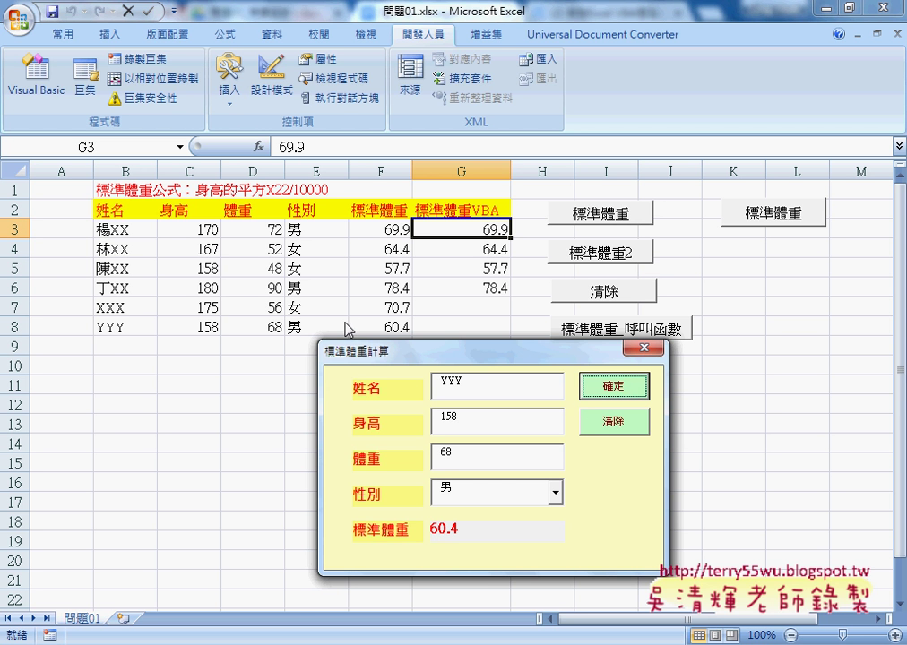
{"action": "left_click", "coordinate": [619, 427]}
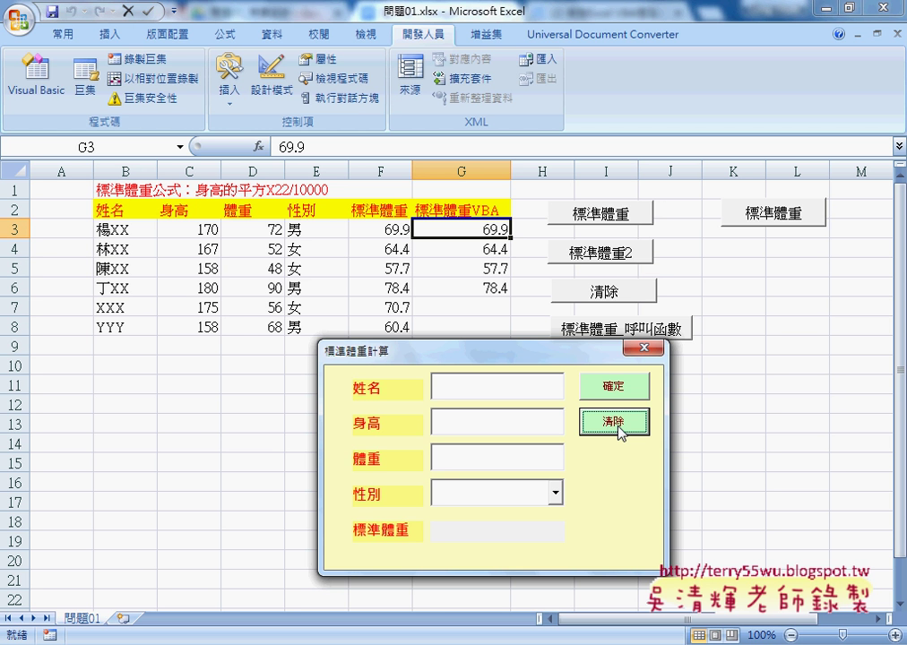
{"action": "left_click", "coordinate": [642, 348]}
- Insert a blank UserForm through 工作表1's 插入 > 自訂表單 menu
{"action": "left_click_drag", "start_coordinate": [298, 255], "coordinate": [742, 173]}
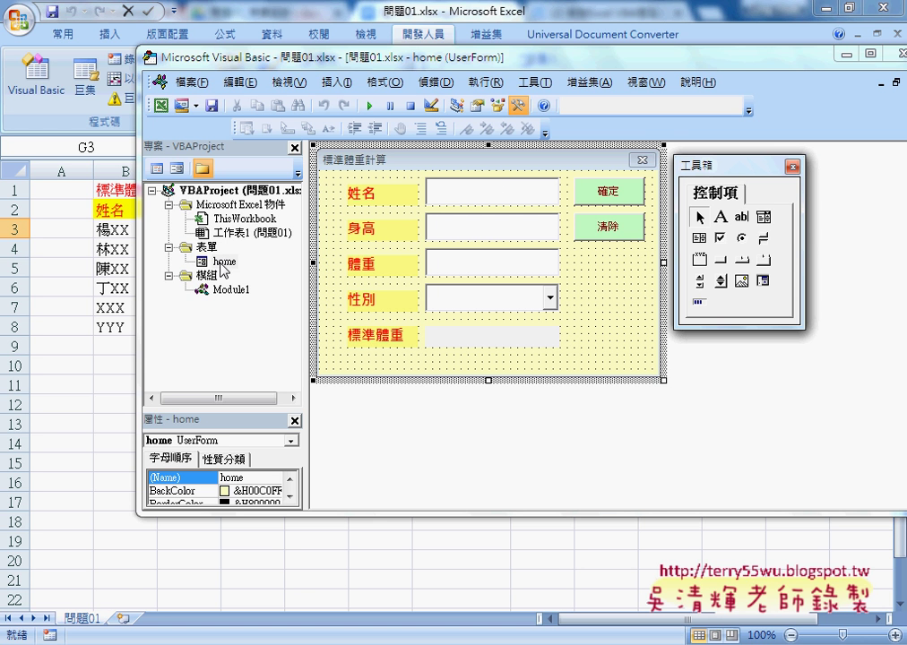
{"action": "left_click", "coordinate": [222, 262]}
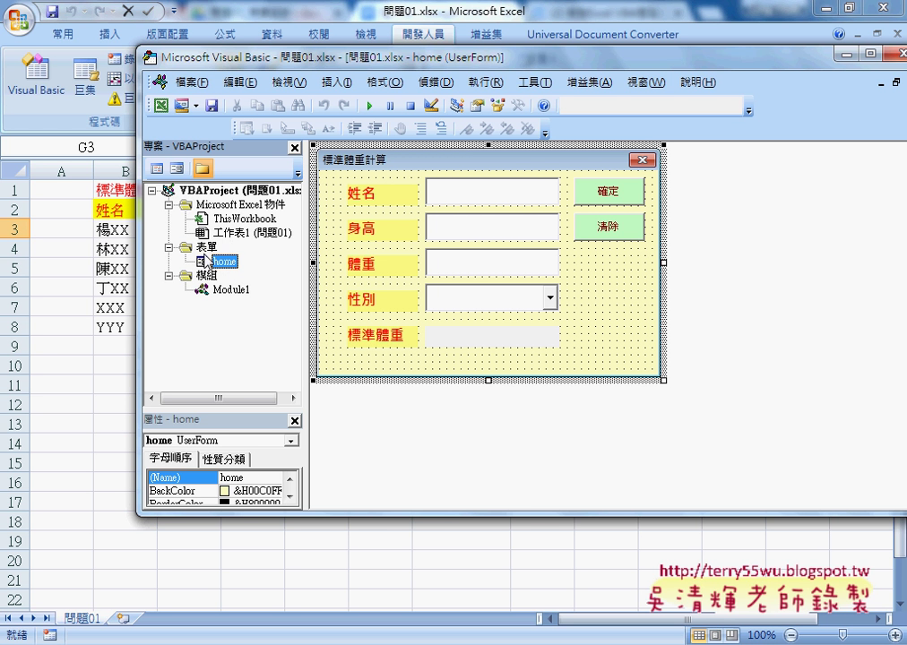
{"action": "right_click", "coordinate": [240, 232]}
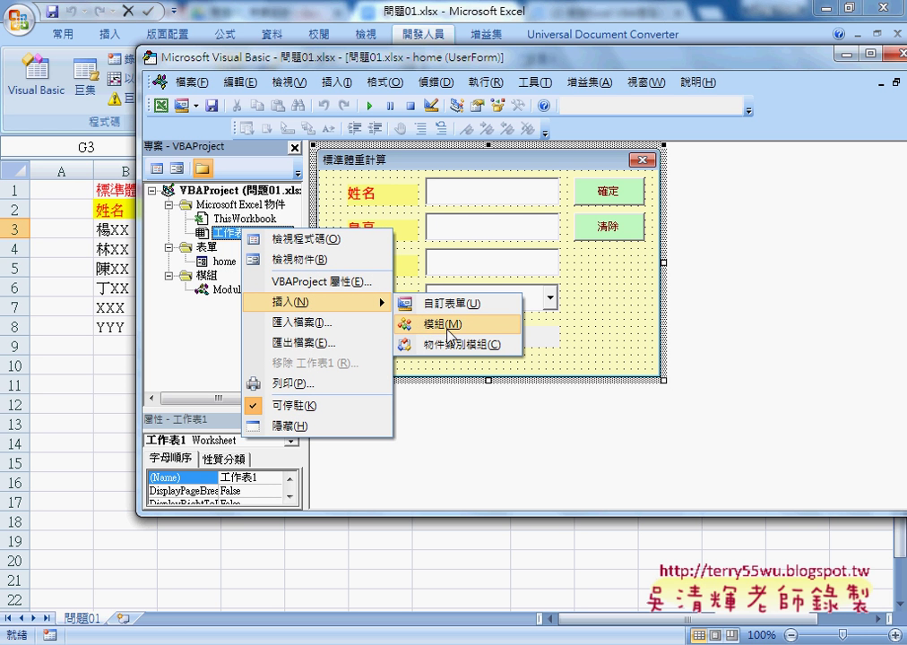
{"action": "mouse_move", "coordinate": [296, 303]}
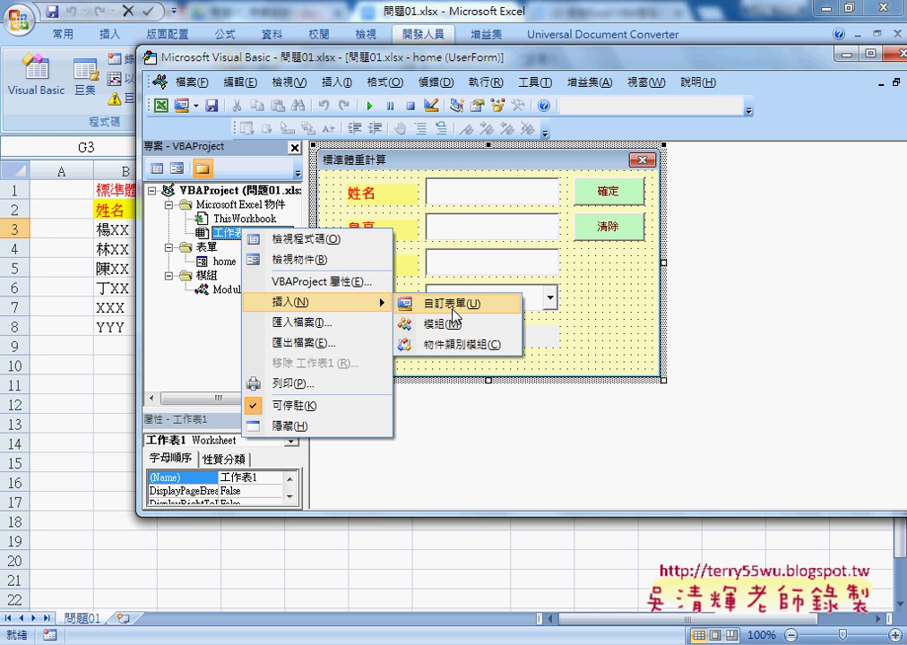
{"action": "left_click", "coordinate": [454, 305]}
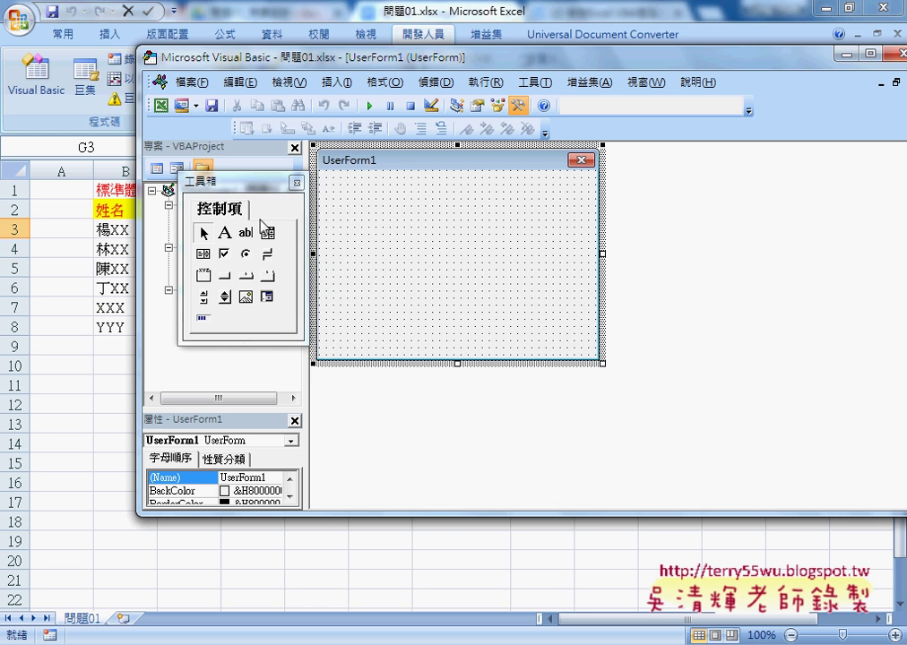
- Move the Toolbox palette off the project list to sit beside UserForm1
{"action": "left_click_drag", "start_coordinate": [191, 182], "coordinate": [537, 171]}
{"action": "left_click_drag", "start_coordinate": [612, 173], "coordinate": [690, 167]}
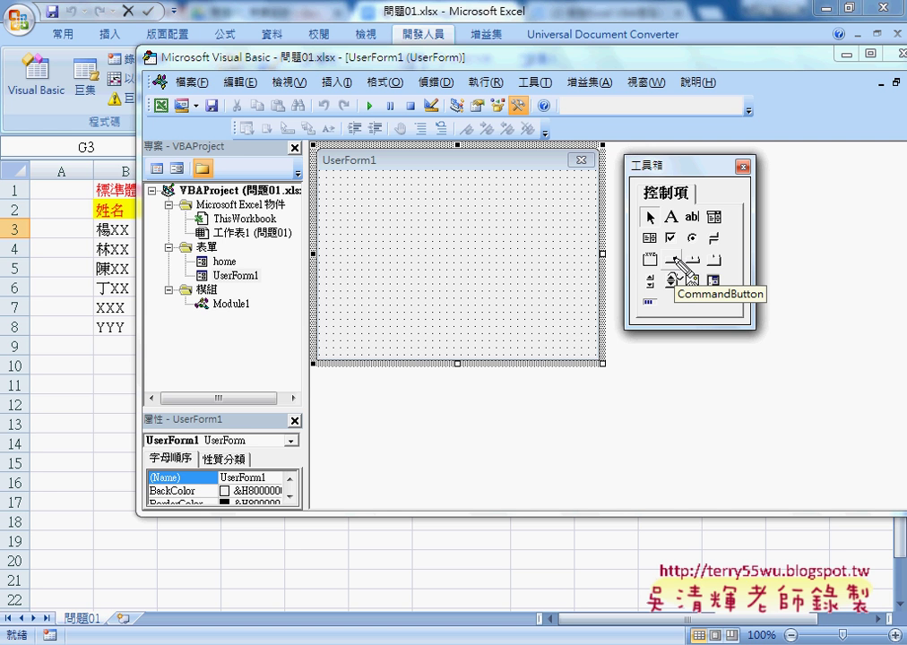
{"action": "left_click_drag", "start_coordinate": [673, 210], "coordinate": [691, 224]}
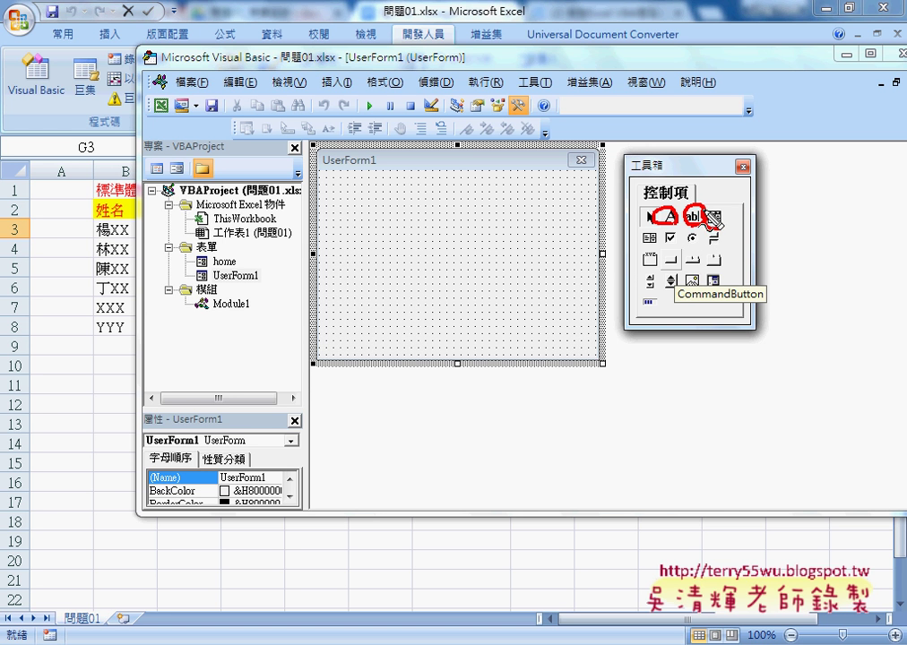
{"action": "left_click_drag", "start_coordinate": [704, 211], "coordinate": [706, 213]}
{"action": "left_click_drag", "start_coordinate": [684, 254], "coordinate": [687, 256]}
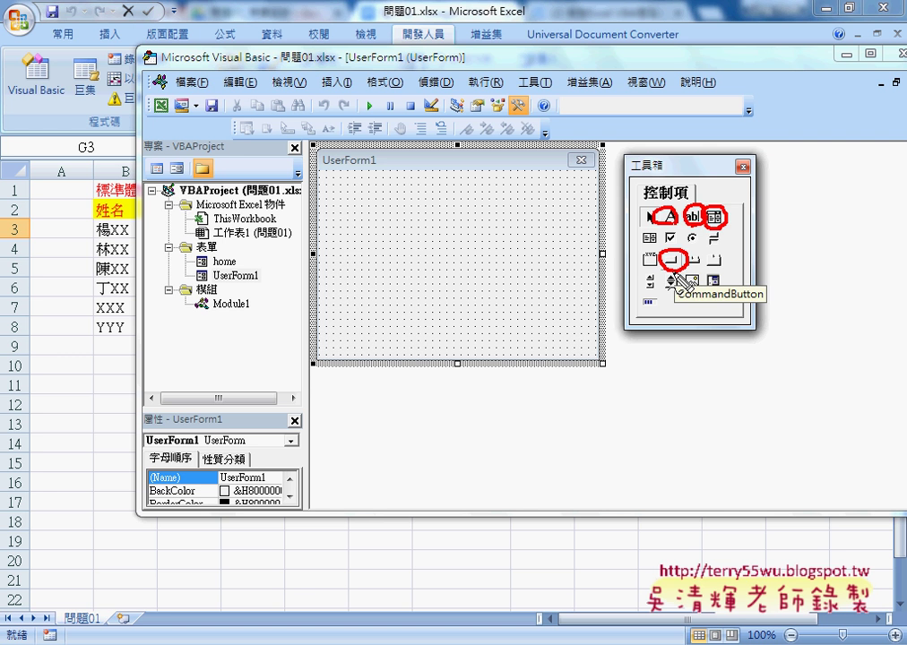
{"action": "key", "text": "Escape"}
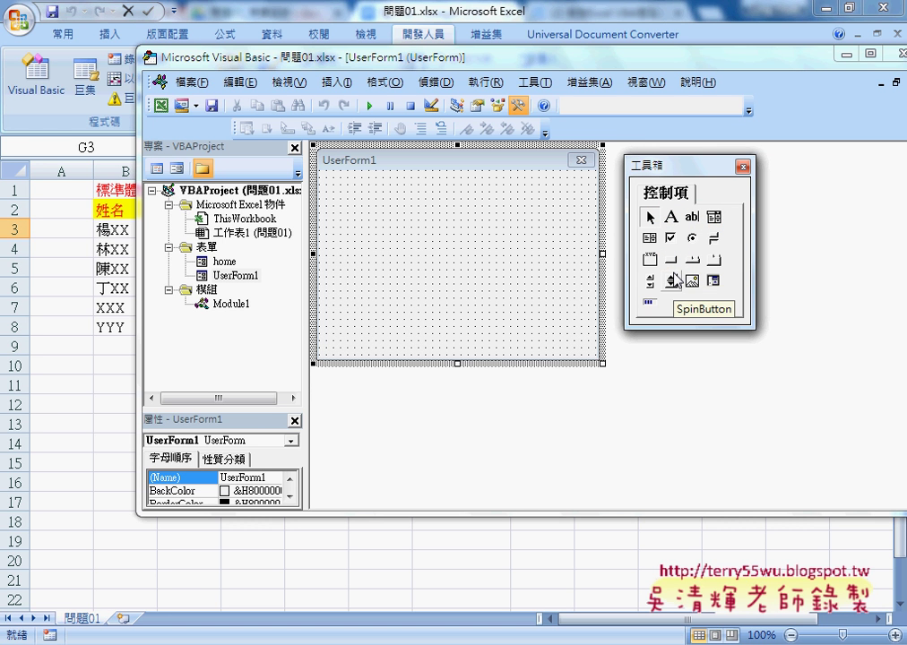
- Close and reshow the Toolbox via View > Toolbox, then cancel the project's Insert menu
{"action": "left_click", "coordinate": [743, 168]}
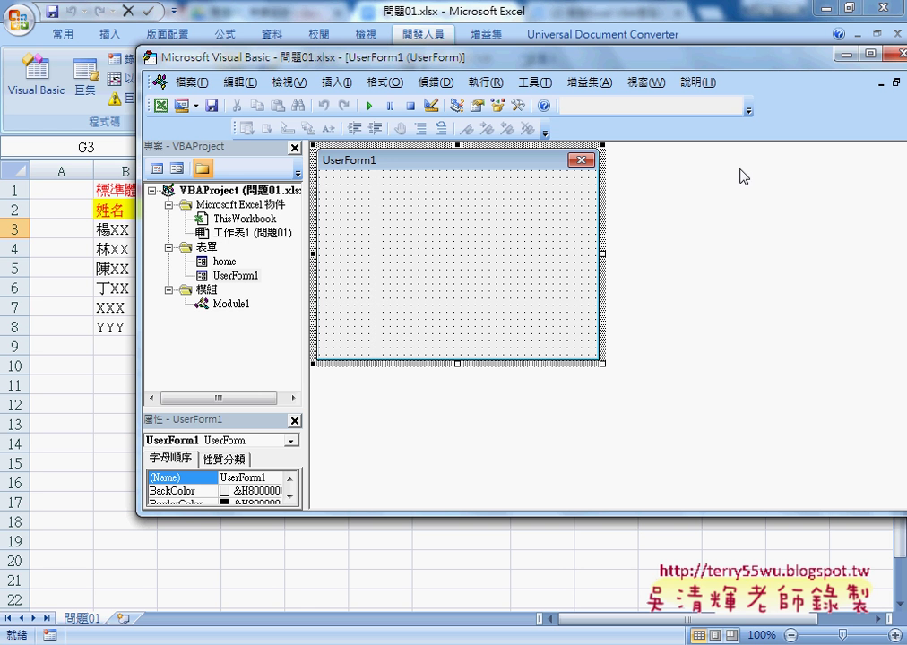
{"action": "left_click", "coordinate": [519, 108]}
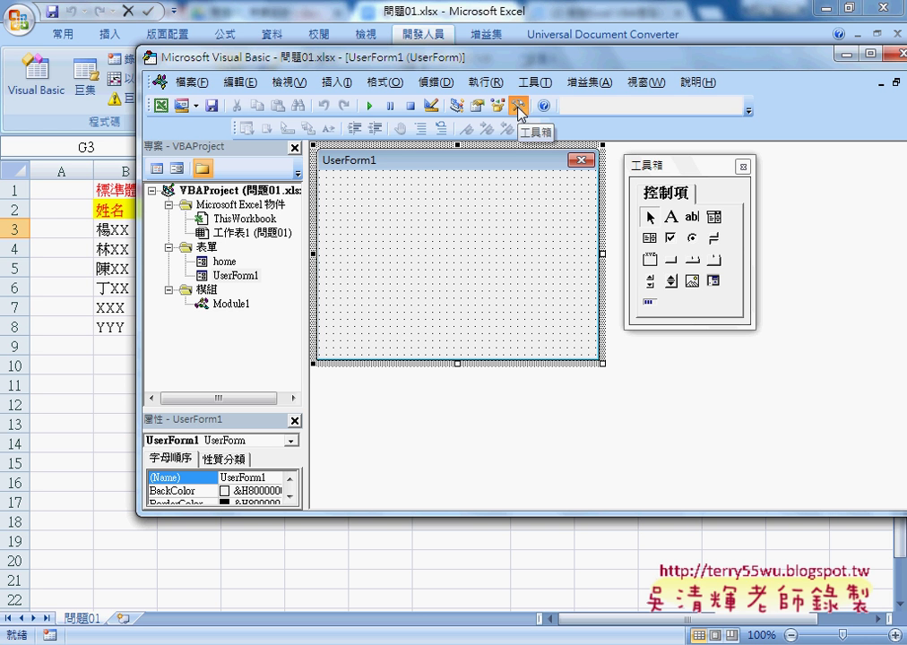
{"action": "left_click", "coordinate": [743, 169]}
{"action": "left_click", "coordinate": [290, 81]}
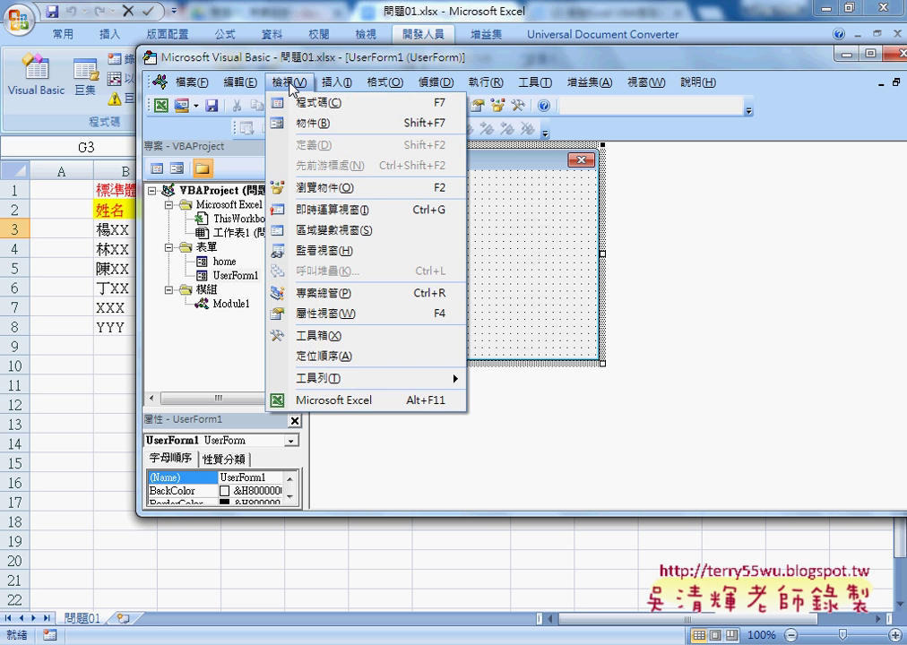
{"action": "left_click", "coordinate": [334, 336]}
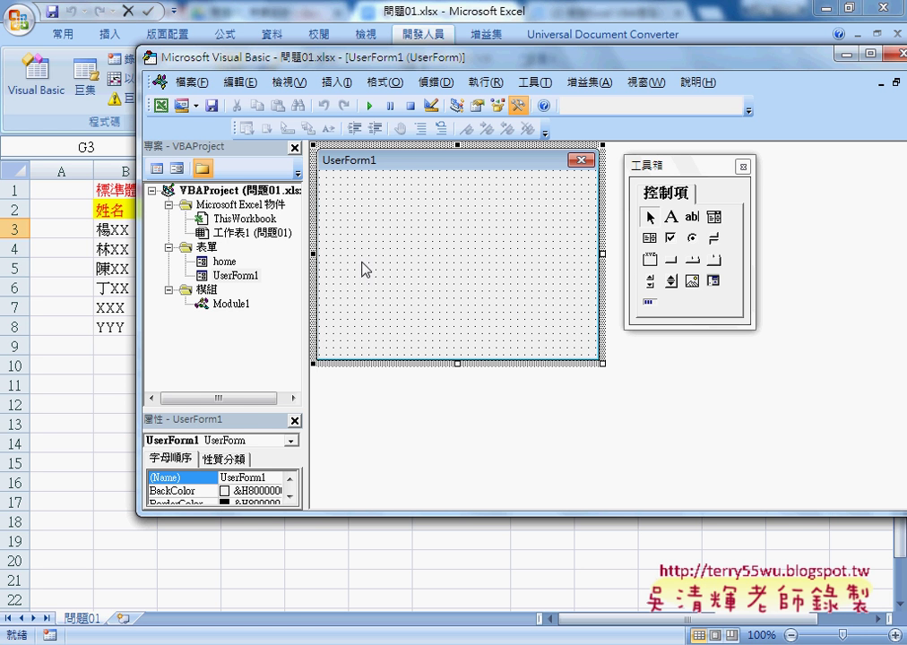
{"action": "right_click", "coordinate": [254, 220]}
{"action": "mouse_move", "coordinate": [340, 296]}
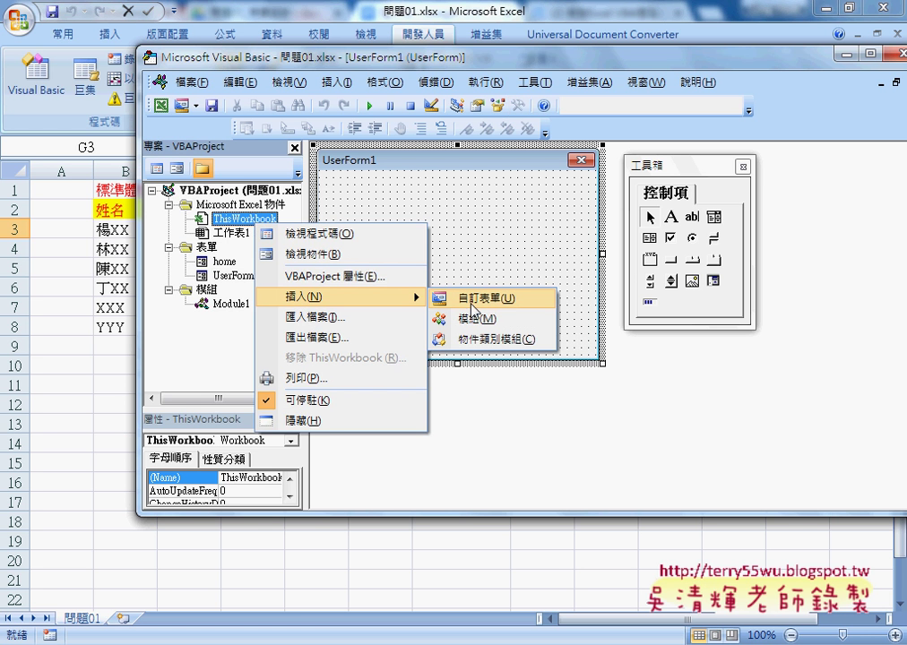
{"action": "left_click", "coordinate": [483, 219]}
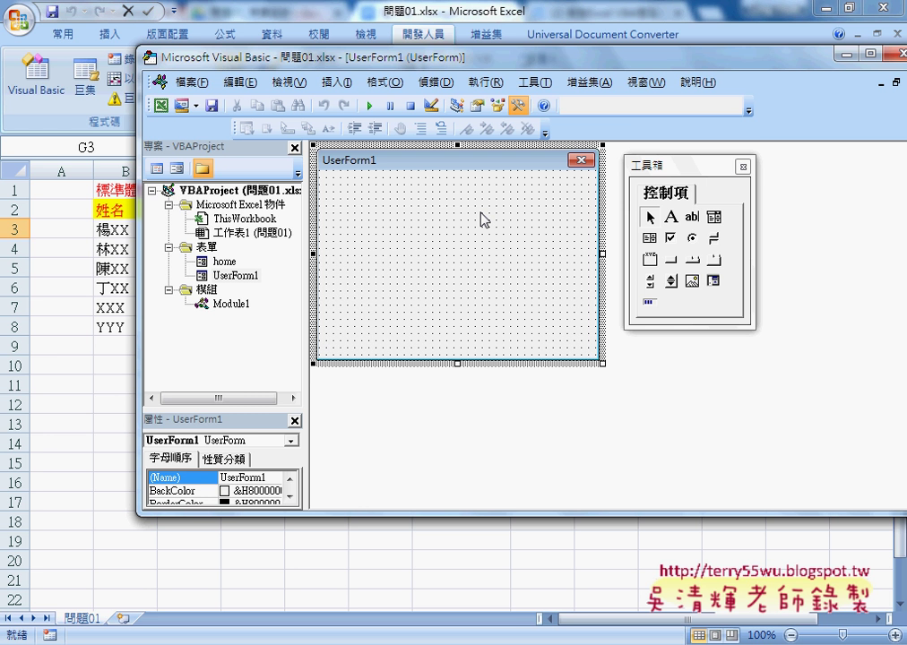
- Switch to the reference Google Doc and scroll to the finished form picture
{"action": "left_click", "coordinate": [411, 599]}
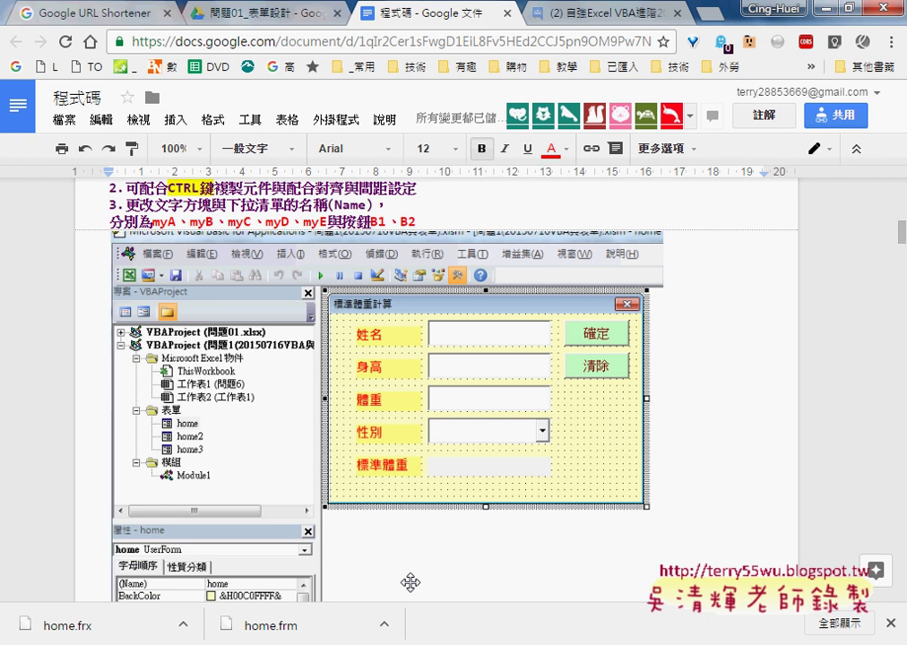
{"action": "scroll", "coordinate": [429, 403], "scroll_direction": "down", "scroll_amount": 1}
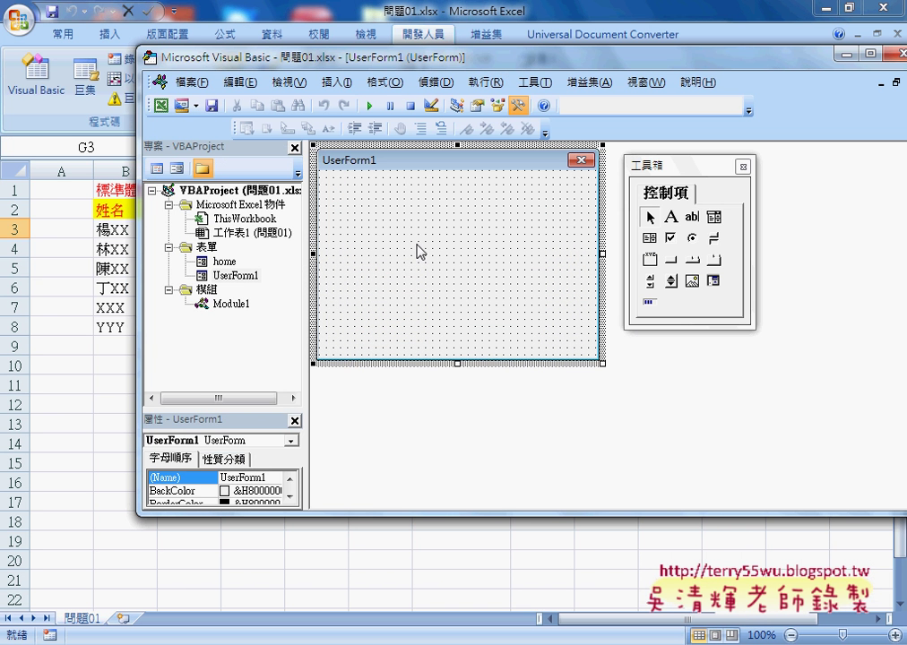
- Select UserForm1, enlarge the Properties pane and editor window, and reopen the Properties window
{"action": "left_click", "coordinate": [224, 275]}
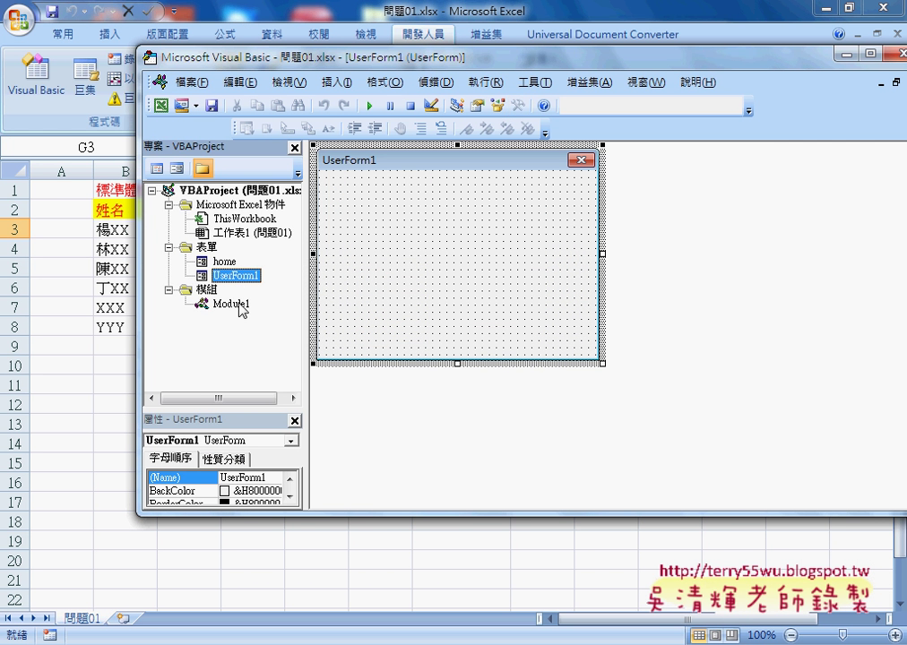
{"action": "left_click_drag", "start_coordinate": [244, 411], "coordinate": [246, 332]}
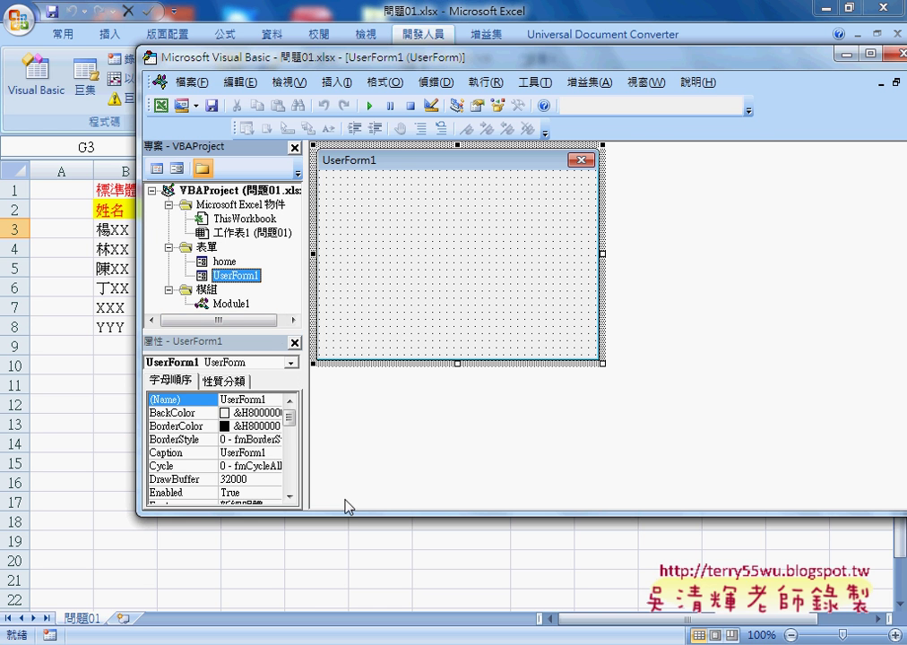
{"action": "left_click_drag", "start_coordinate": [354, 517], "coordinate": [354, 589]}
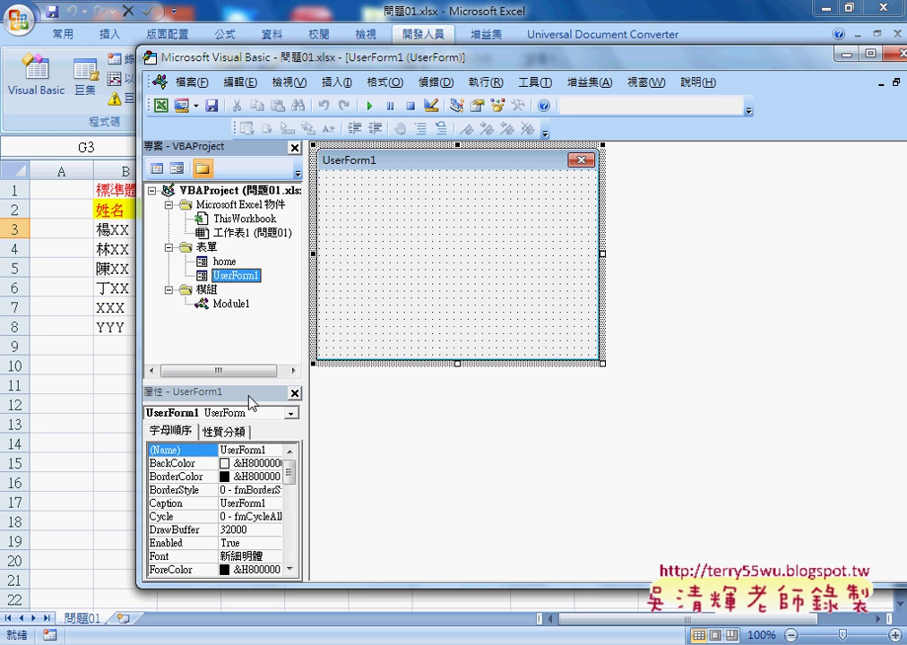
{"action": "left_click_drag", "start_coordinate": [249, 380], "coordinate": [251, 350]}
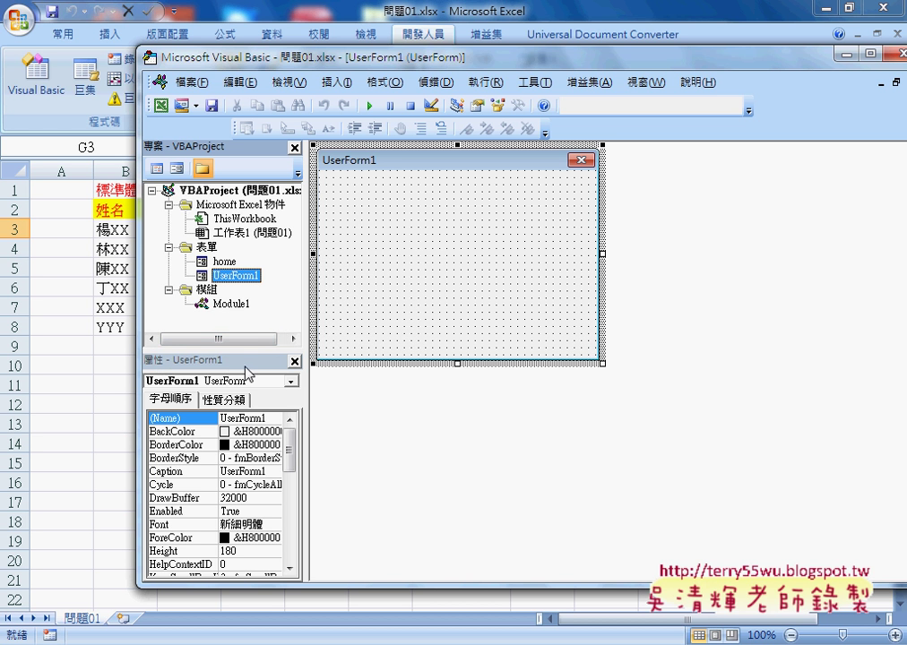
{"action": "left_click", "coordinate": [294, 361]}
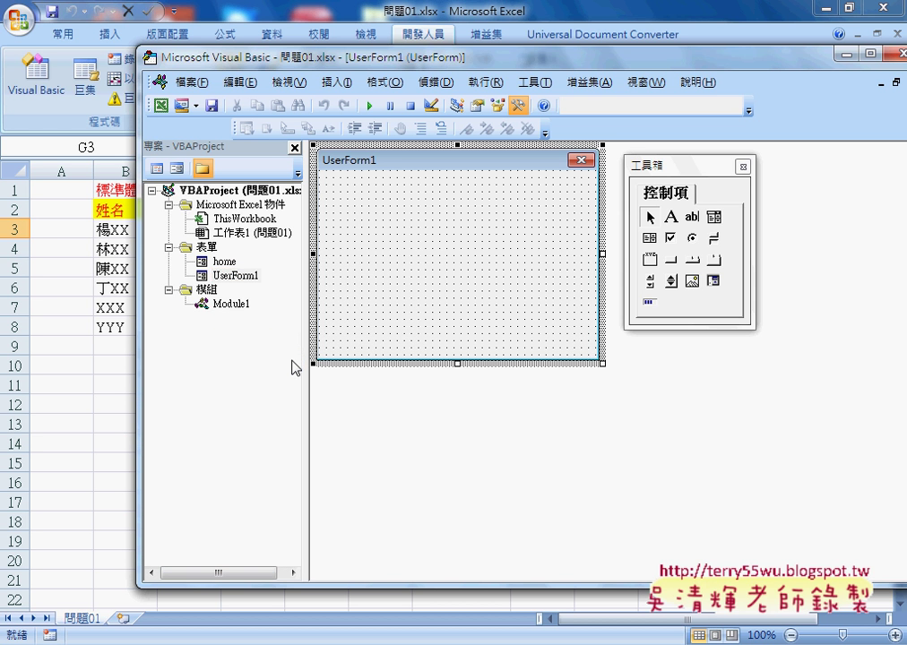
{"action": "left_click", "coordinate": [288, 81]}
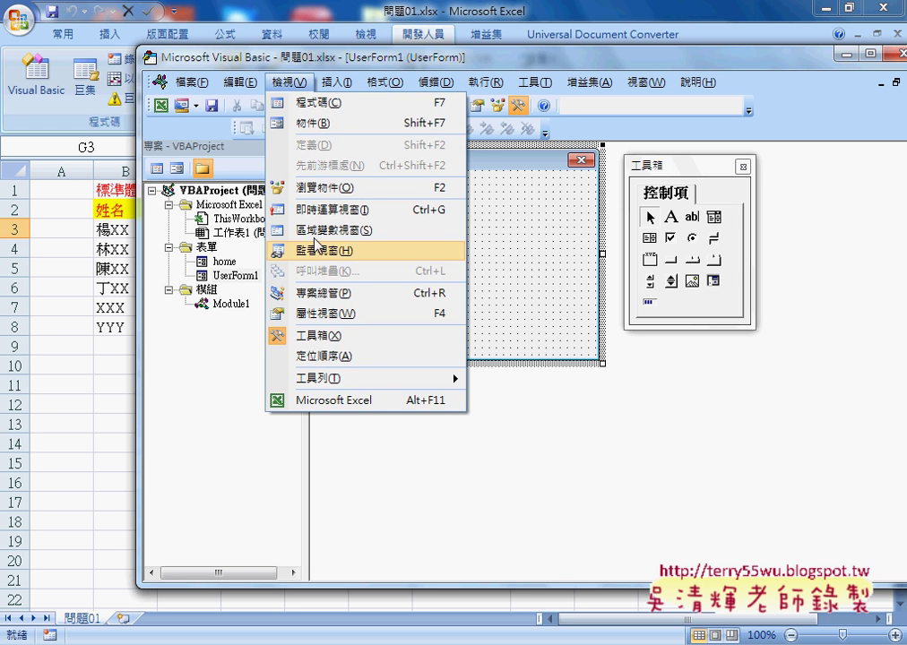
{"action": "left_click", "coordinate": [322, 314]}
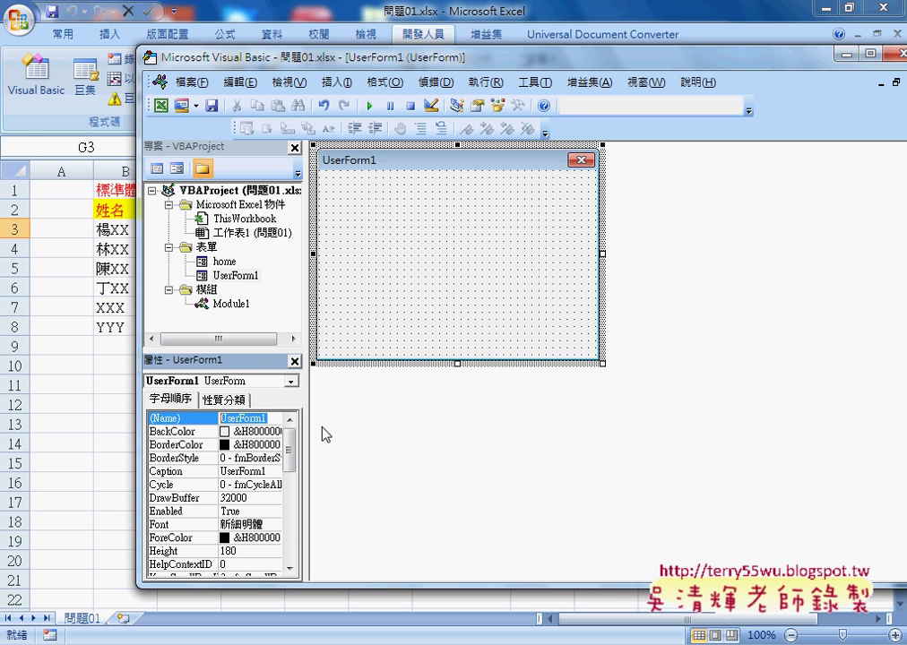
- Set the form's (Name) to home2 and widen the Project and Properties panes
{"action": "type", "text": "h"}
{"action": "type", "text": "ome"}
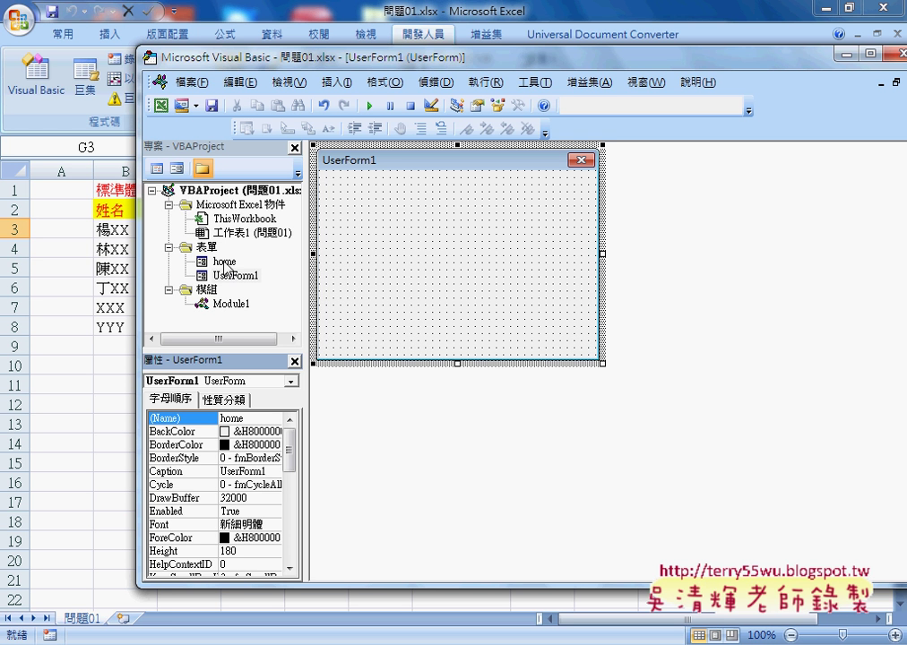
{"action": "type", "text": "2"}
{"action": "key", "text": "Return"}
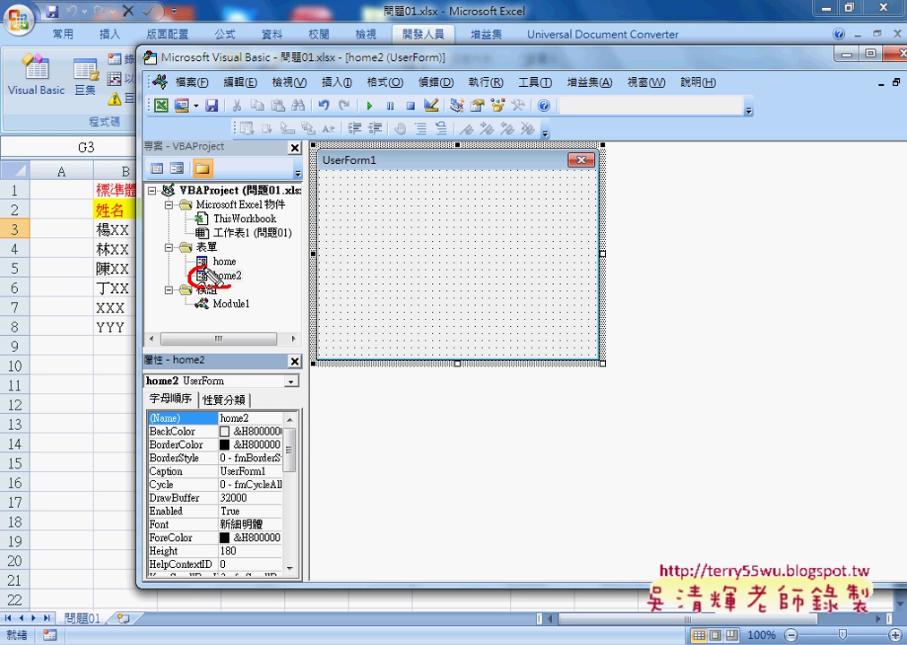
{"action": "left_click_drag", "start_coordinate": [240, 267], "coordinate": [238, 269]}
{"action": "mouse_move", "coordinate": [238, 430]}
{"action": "left_mouse_down"}
{"action": "mouse_move", "coordinate": [247, 414]}
{"action": "mouse_move", "coordinate": [240, 288]}
{"action": "mouse_move", "coordinate": [269, 313]}
{"action": "left_mouse_up"}
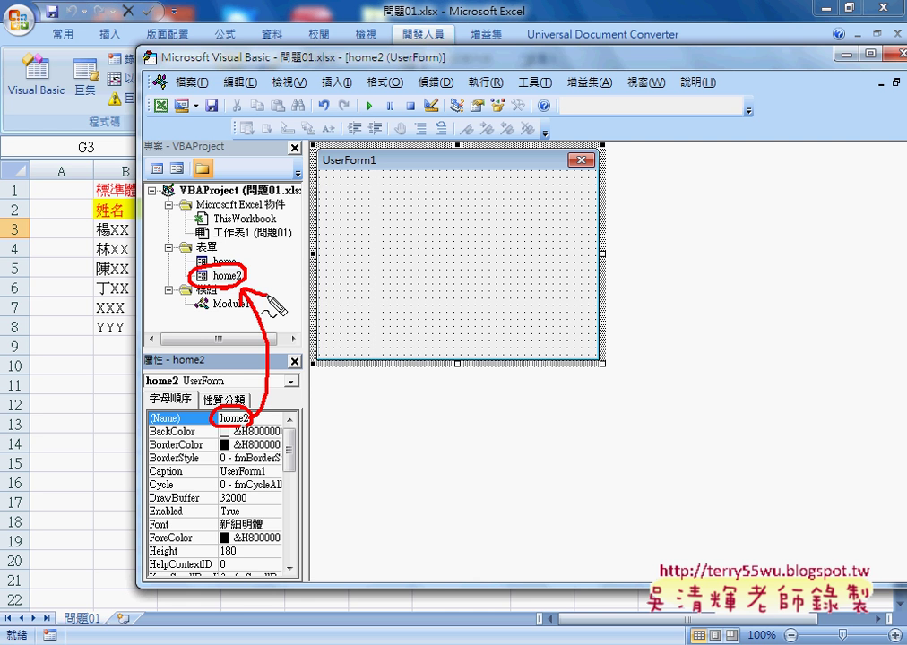
{"action": "key", "text": "Escape"}
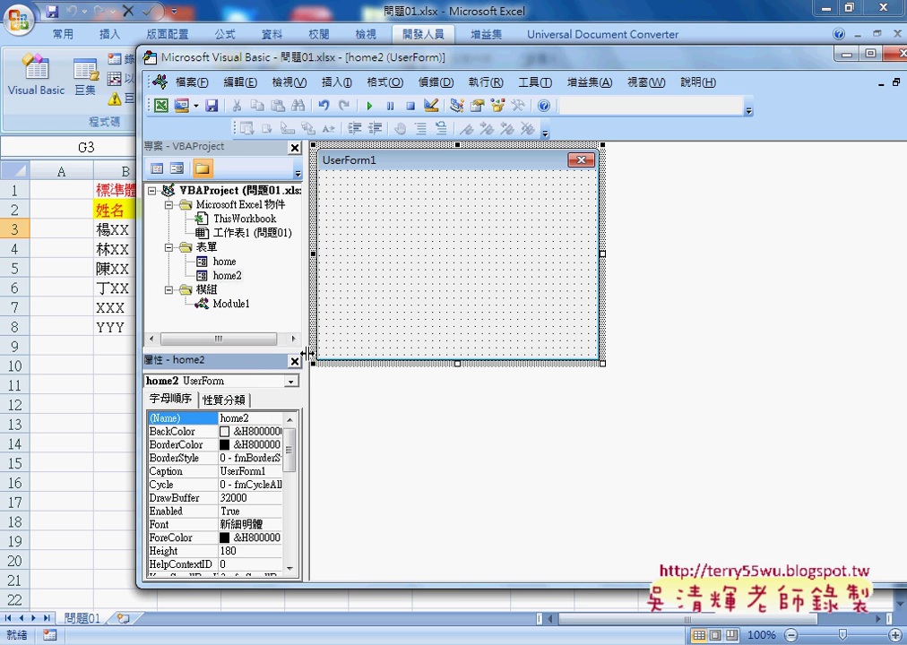
{"action": "left_click_drag", "start_coordinate": [310, 356], "coordinate": [355, 356]}
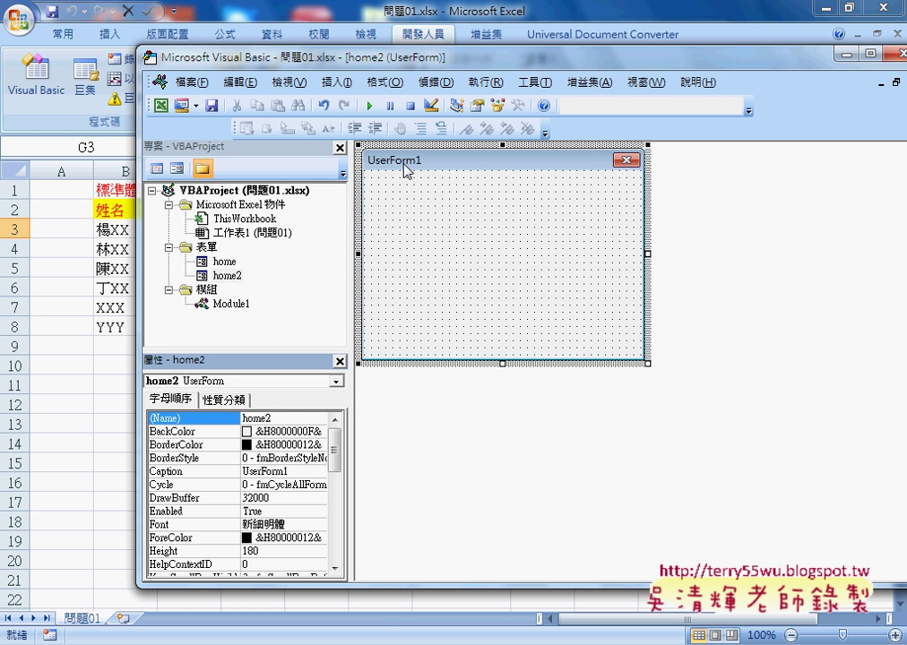
{"action": "left_click", "coordinate": [203, 471]}
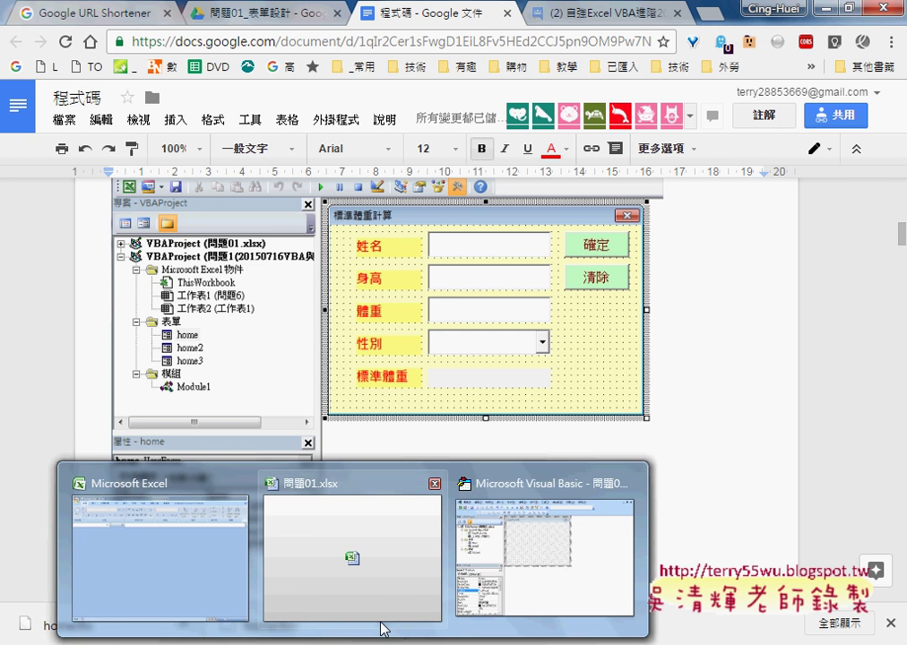
- Replace the Caption value UserForm1 with 標準體重計算 in the Properties window
{"action": "left_click", "coordinate": [466, 569]}
{"action": "left_click", "coordinate": [307, 472]}
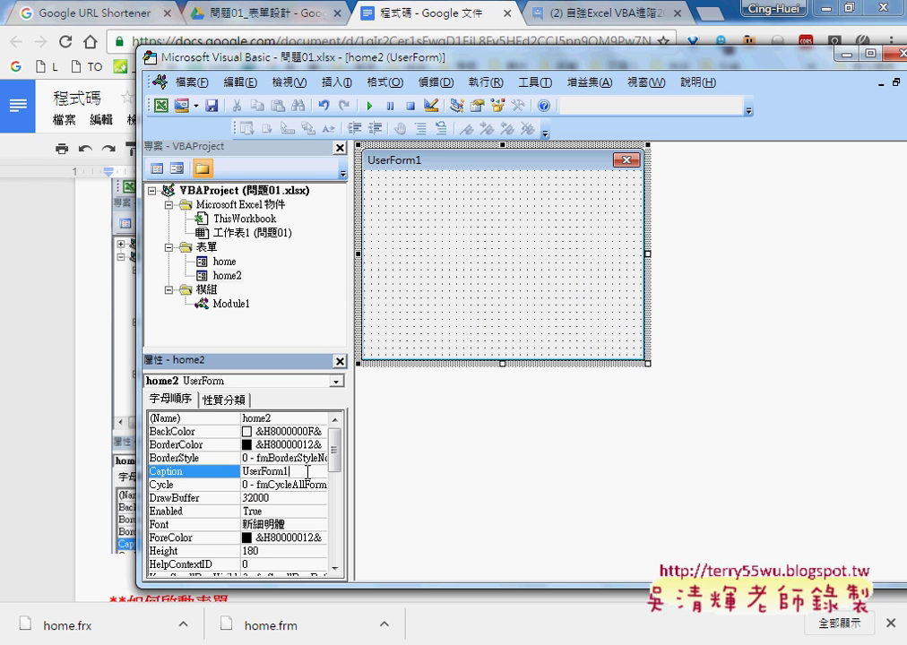
{"action": "left_click", "coordinate": [234, 474]}
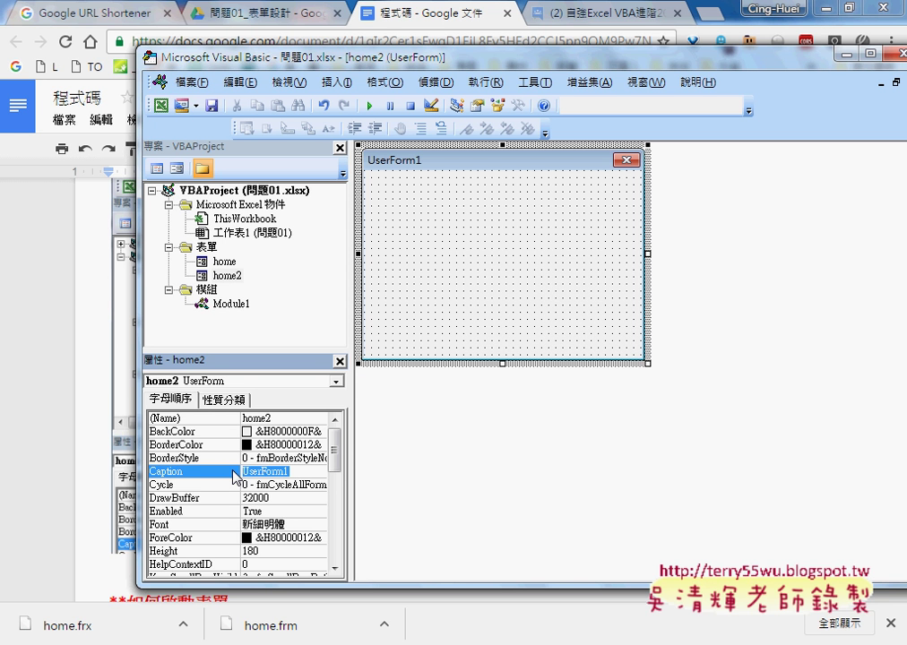
{"action": "type", "text": "標"}
{"action": "type", "text": "準體重"}
{"action": "type", "text": "計算"}
{"action": "key", "text": "Return"}
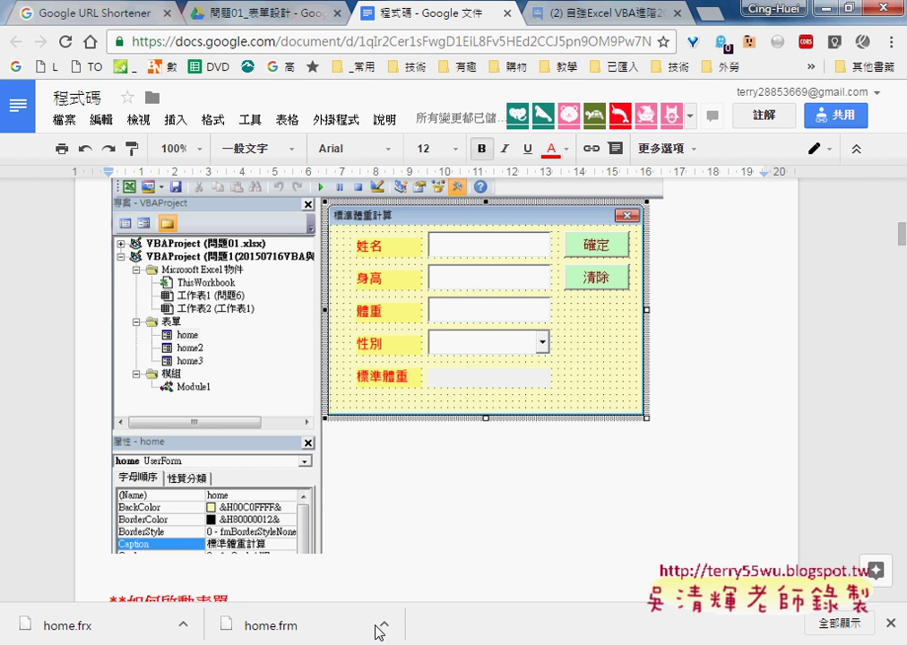
{"action": "left_click", "coordinate": [390, 593]}
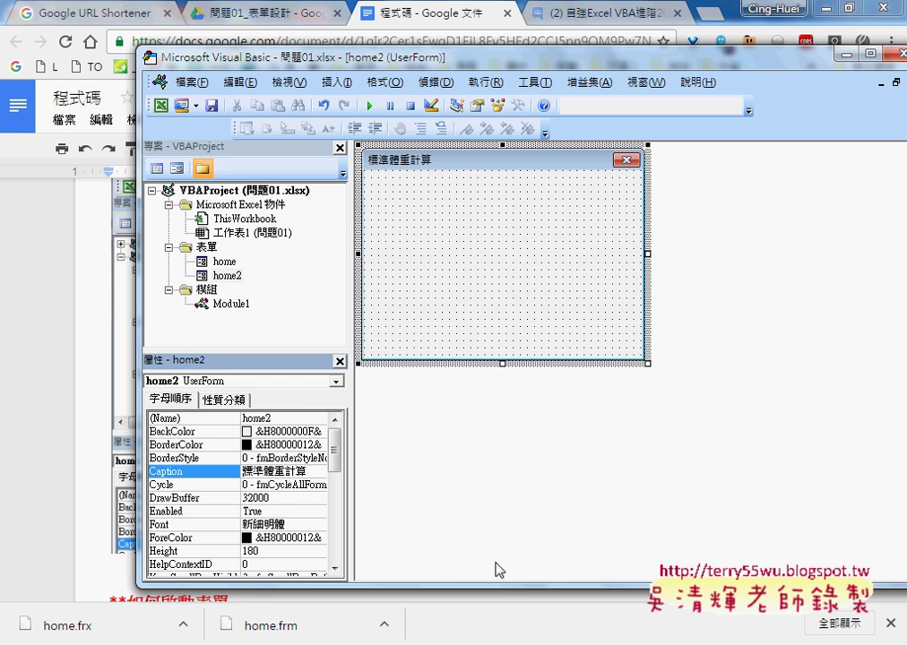
- Set the form's BackColor to light yellow (&H00C0FFFF) from the palette colours
{"action": "left_click", "coordinate": [492, 296]}
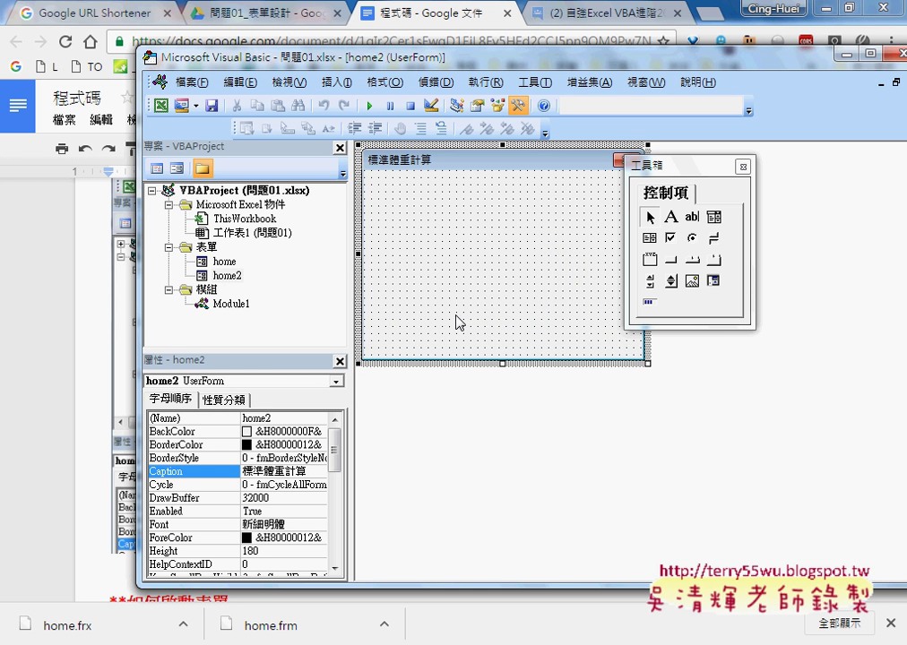
{"action": "left_click_drag", "start_coordinate": [265, 349], "coordinate": [264, 299]}
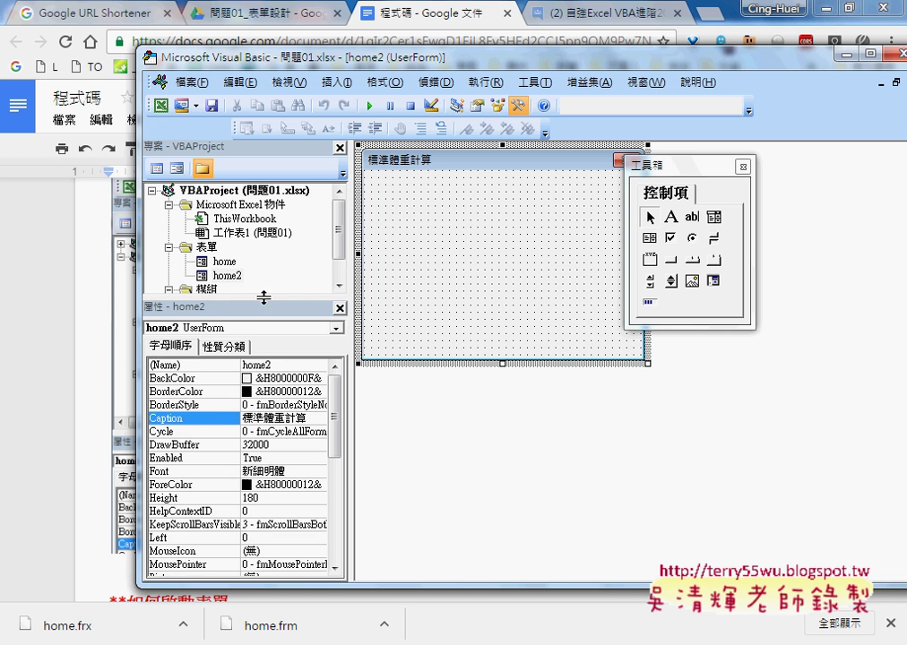
{"action": "left_click", "coordinate": [164, 380]}
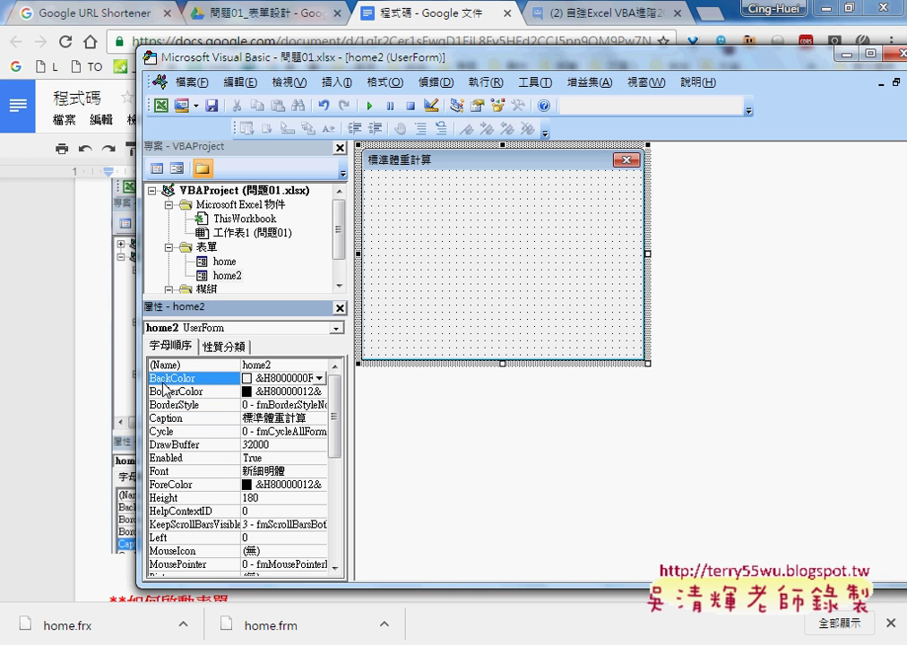
{"action": "left_click_drag", "start_coordinate": [335, 412], "coordinate": [338, 541]}
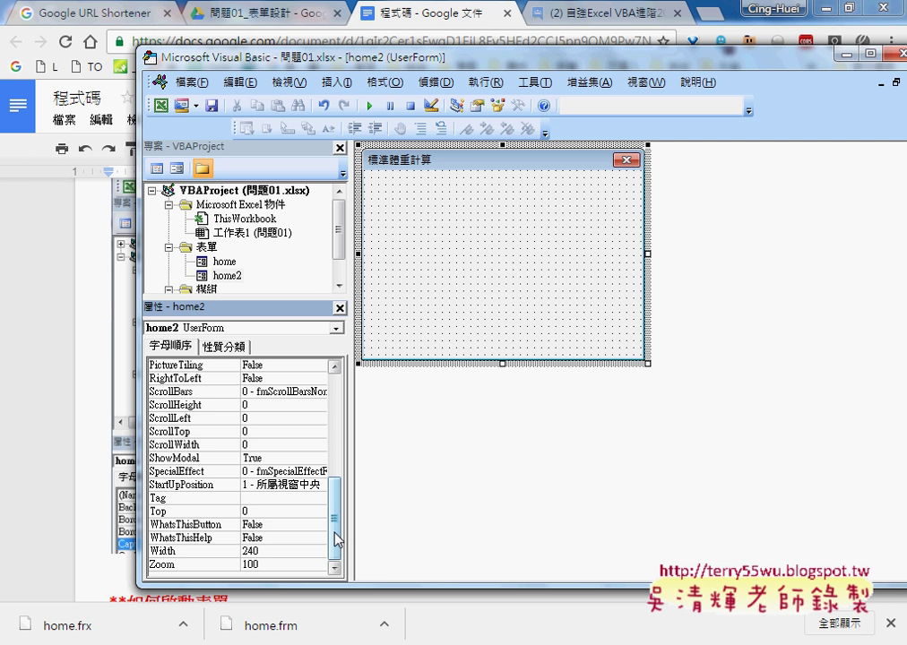
{"action": "left_click_drag", "start_coordinate": [336, 540], "coordinate": [338, 421]}
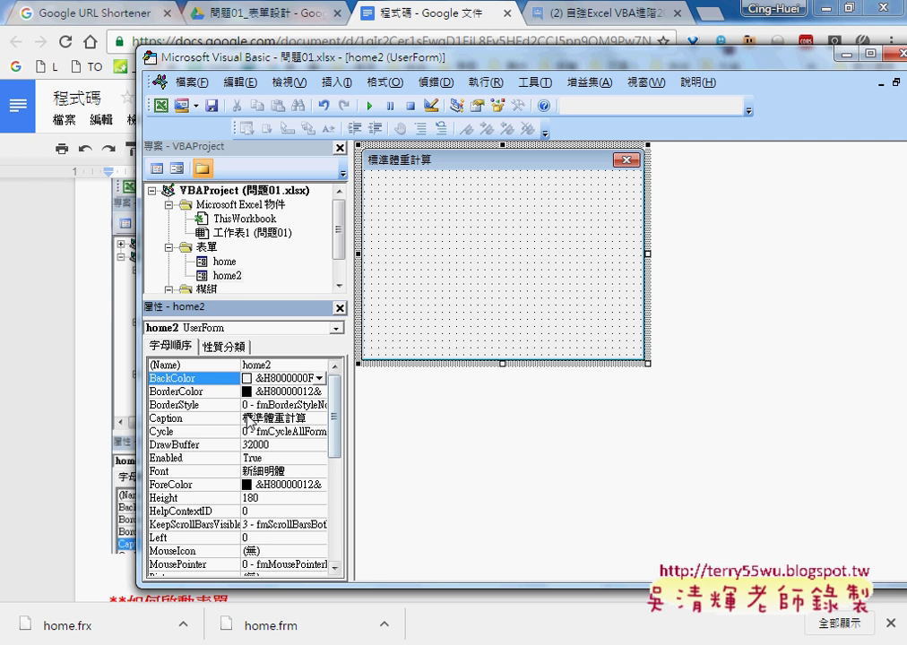
{"action": "left_click", "coordinate": [318, 378]}
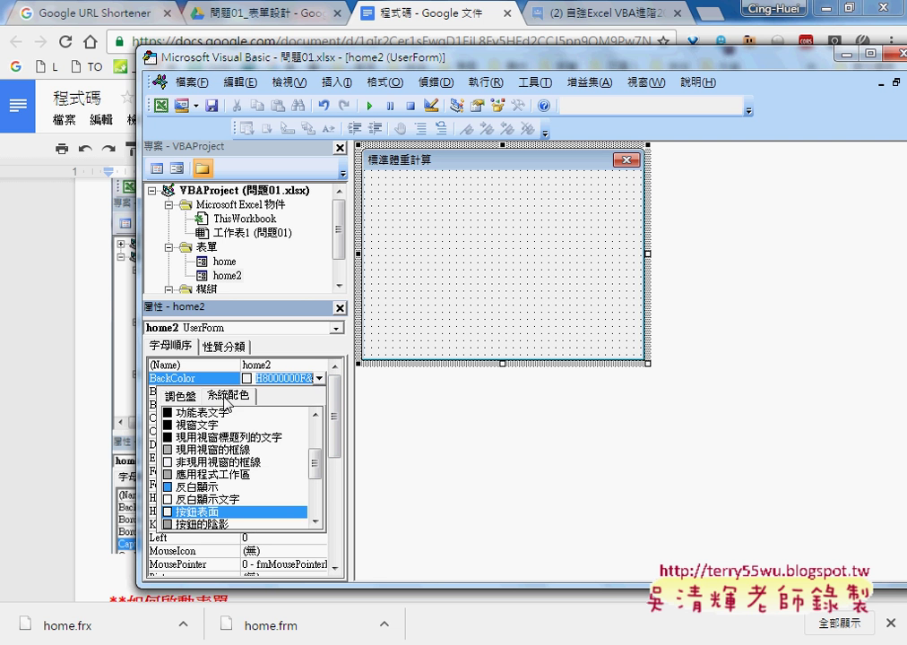
{"action": "left_click", "coordinate": [180, 396]}
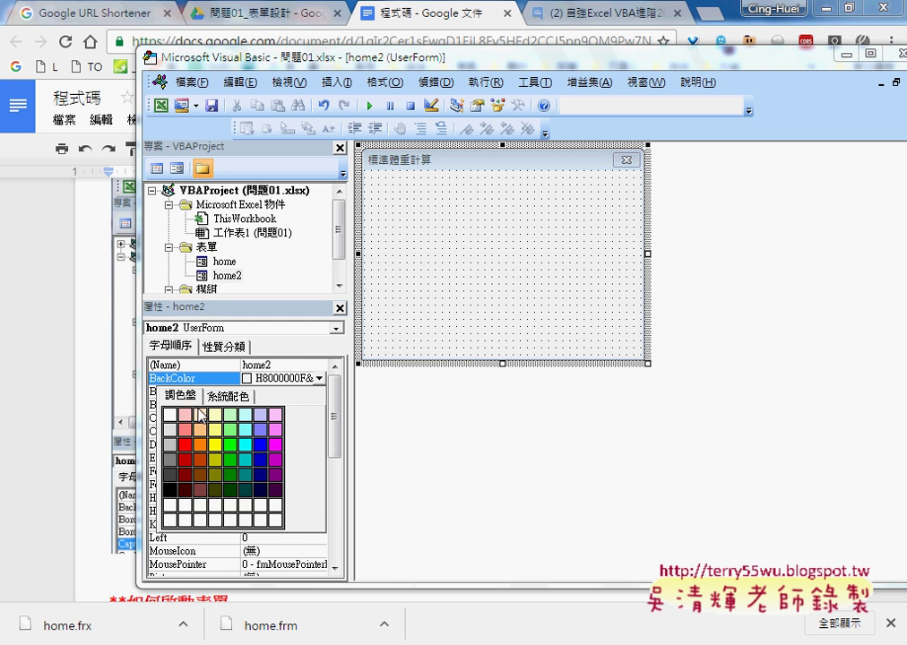
{"action": "left_click", "coordinate": [215, 416]}
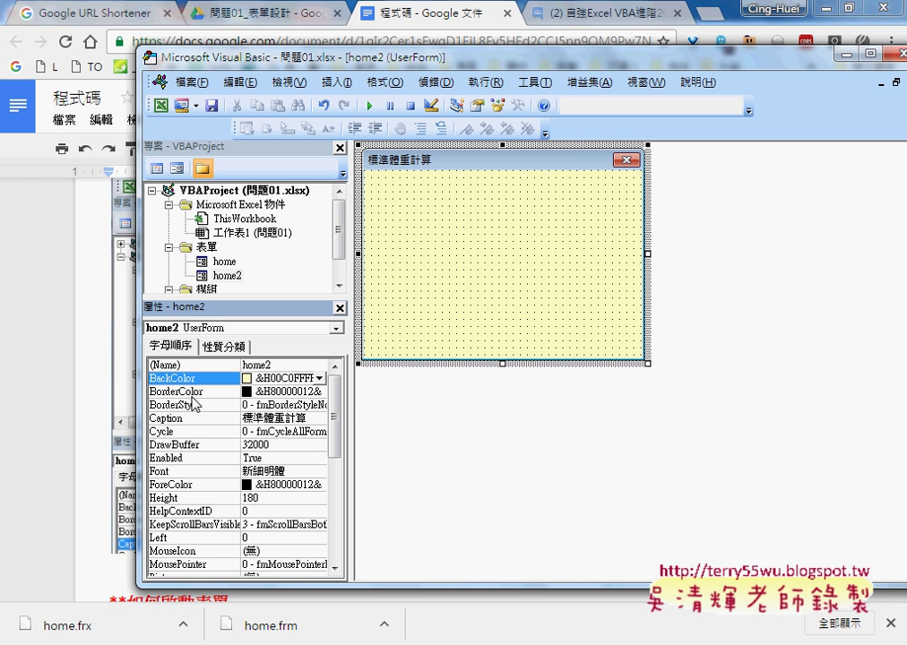
{"action": "mouse_move", "coordinate": [325, 63]}
{"action": "left_mouse_down"}
{"action": "mouse_move", "coordinate": [404, 78]}
{"action": "mouse_move", "coordinate": [617, 84]}
{"action": "left_mouse_up"}
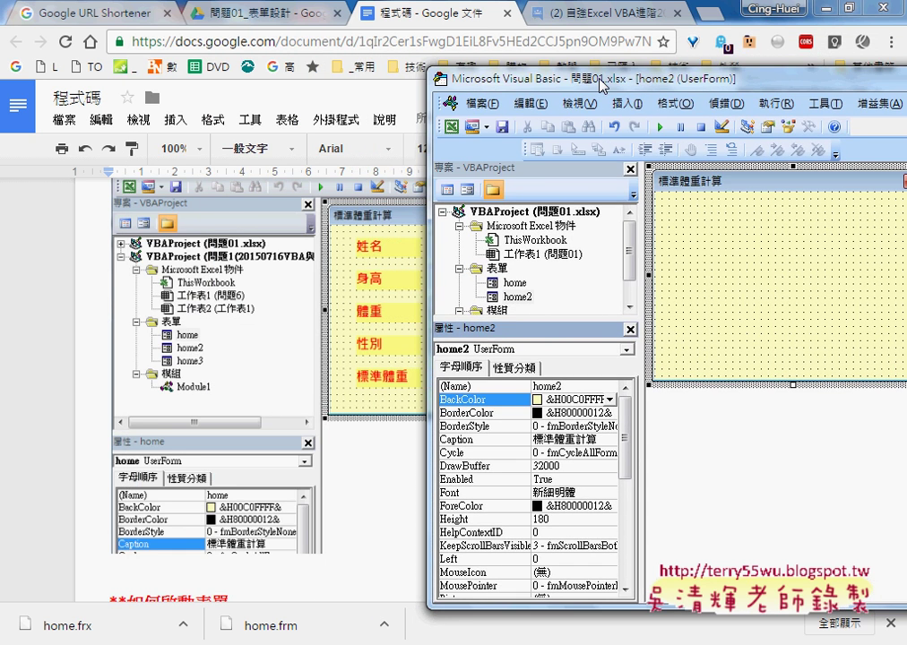
- Check the reference form in Chrome, then bring the VBA editor back with the Toolbox showing
{"action": "left_click", "coordinate": [402, 259]}
{"action": "scroll", "coordinate": [380, 268], "scroll_direction": "up", "scroll_amount": 1}
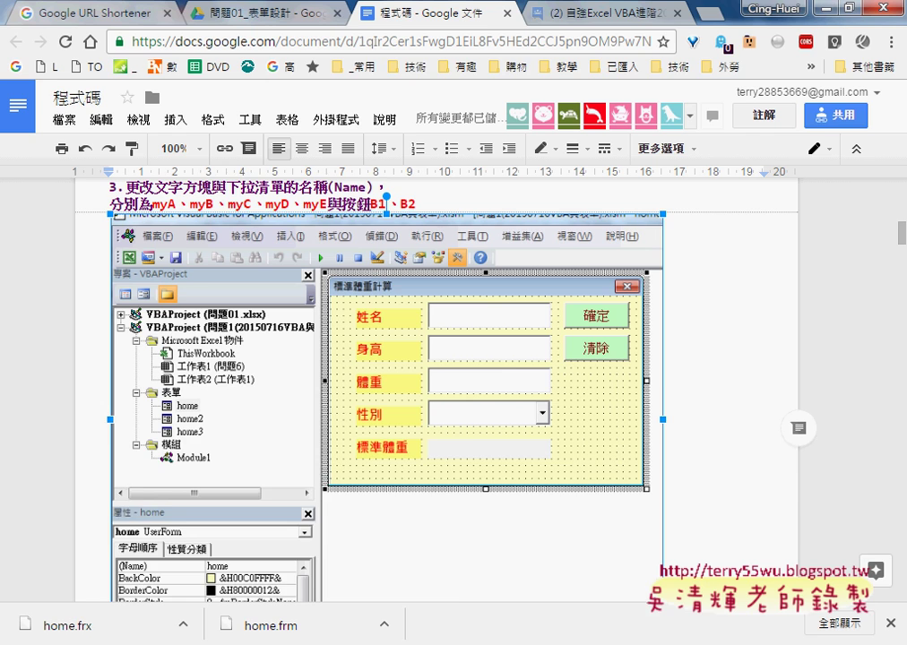
{"action": "left_click", "coordinate": [505, 573]}
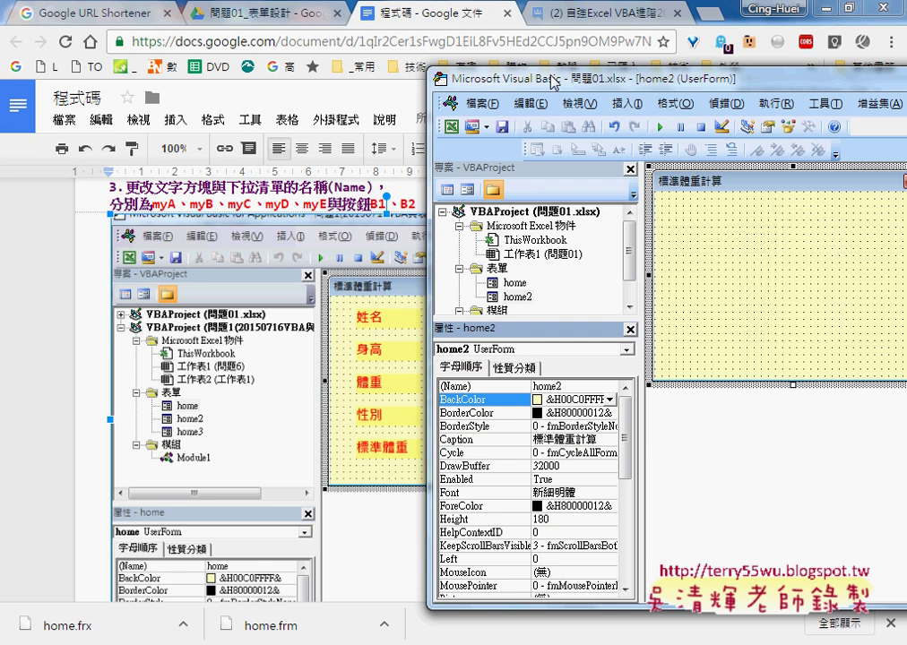
{"action": "left_click_drag", "start_coordinate": [550, 83], "coordinate": [240, 85]}
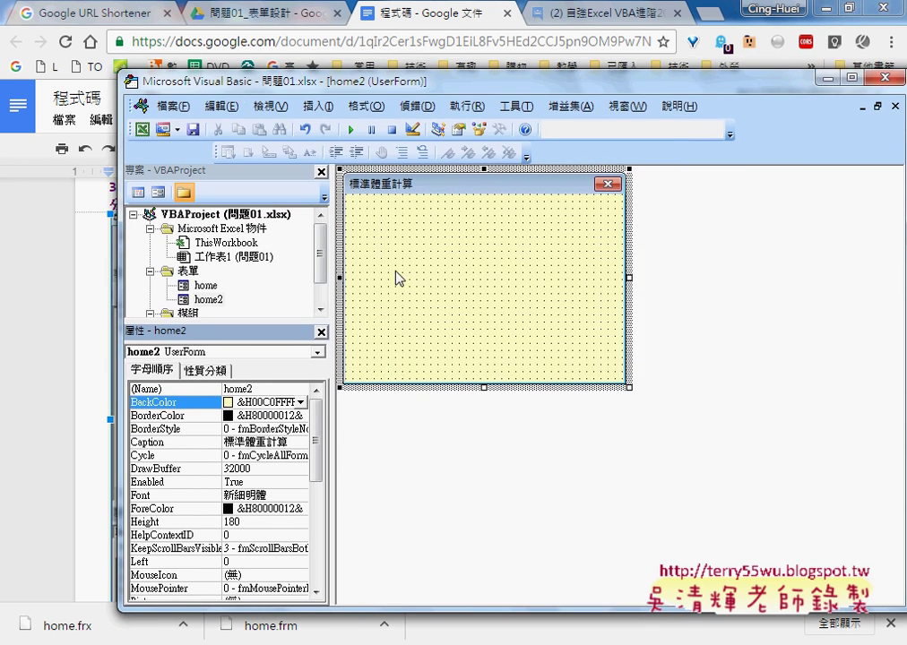
{"action": "left_click", "coordinate": [499, 129]}
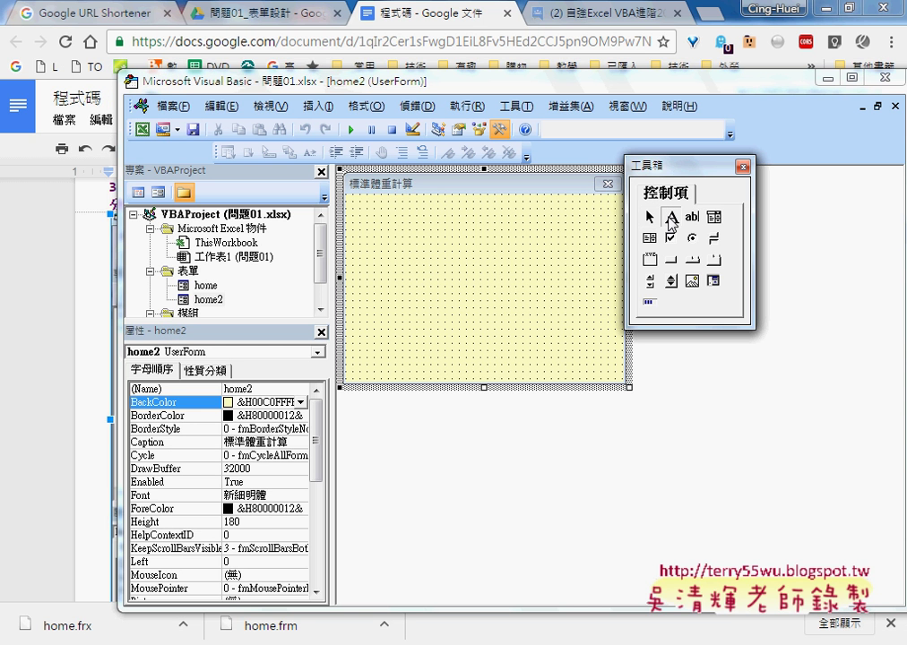
- Draw a new label, Label1, at the form's top-left
{"action": "left_click", "coordinate": [671, 217]}
{"action": "left_click_drag", "start_coordinate": [366, 209], "coordinate": [436, 235]}
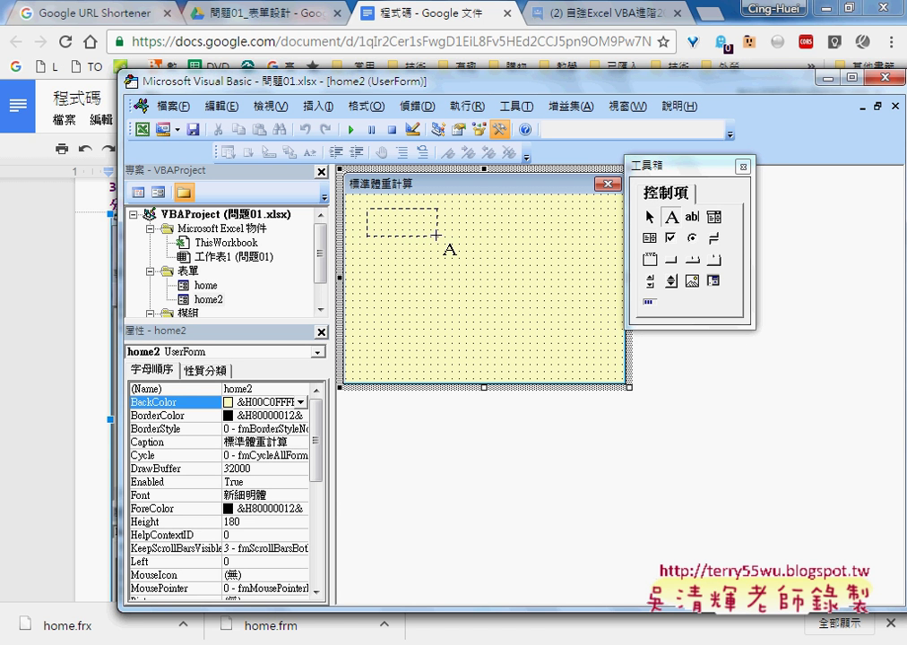
{"action": "left_click_drag", "start_coordinate": [437, 234], "coordinate": [437, 236]}
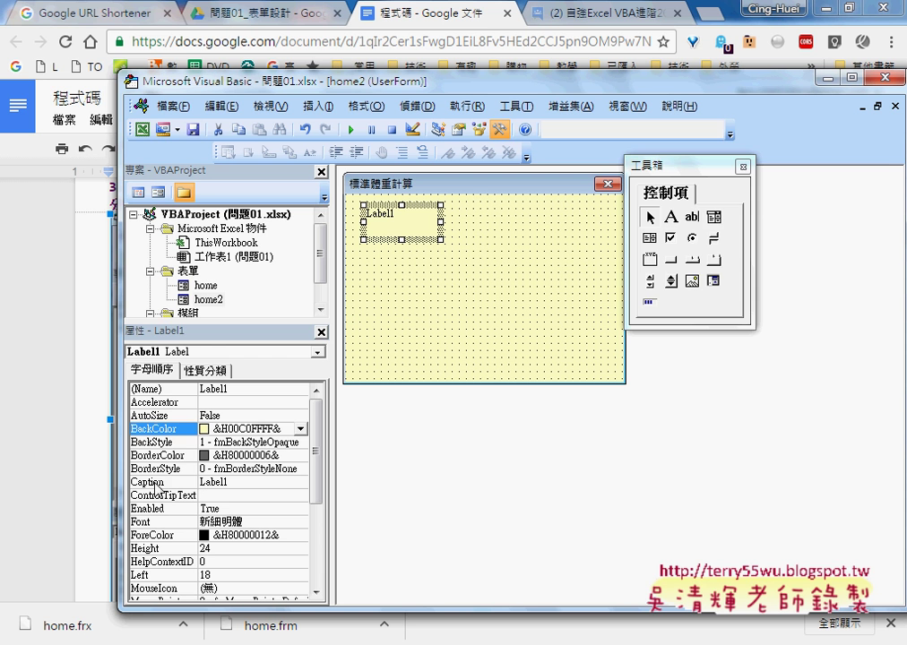
- Change the label's Caption from Label1 to 姓名
{"action": "left_click", "coordinate": [213, 484]}
{"action": "double_click", "coordinate": [227, 483]}
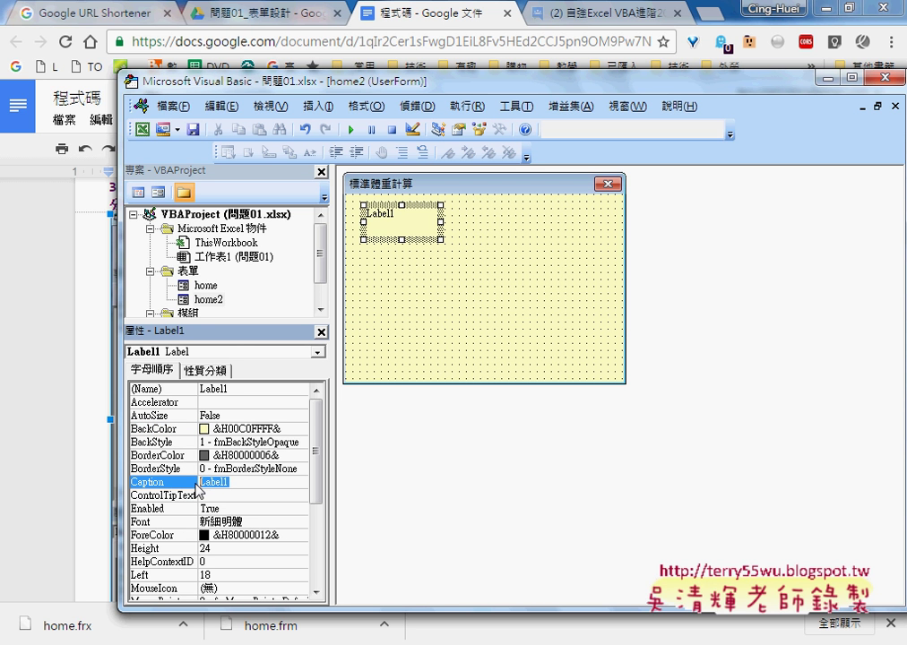
{"action": "type", "text": "v"}
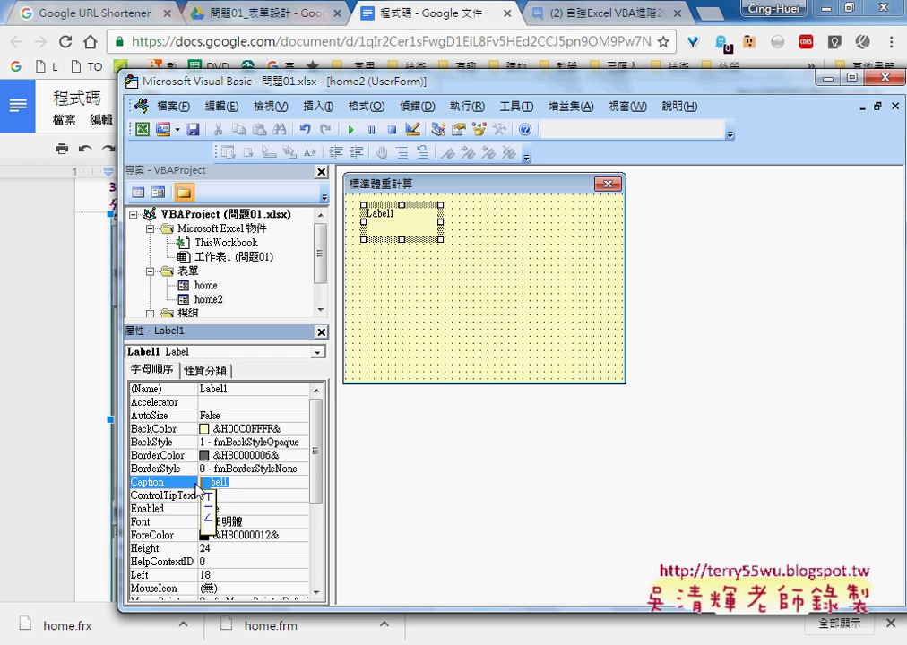
{"action": "key", "text": "space"}
{"action": "type", "text": "v"}
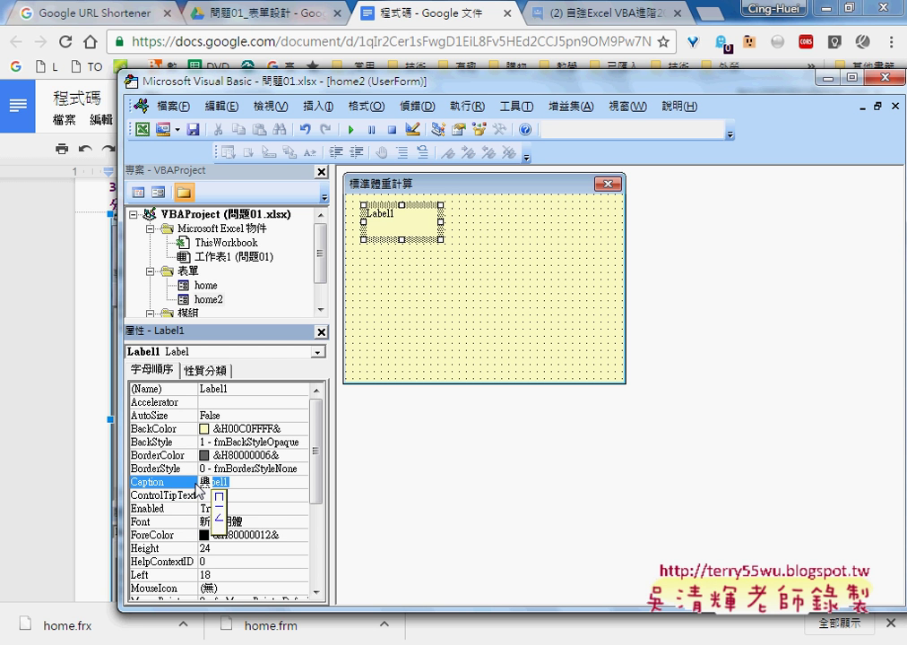
{"action": "type", "text": "6"}
{"action": "key", "text": "Delete"}
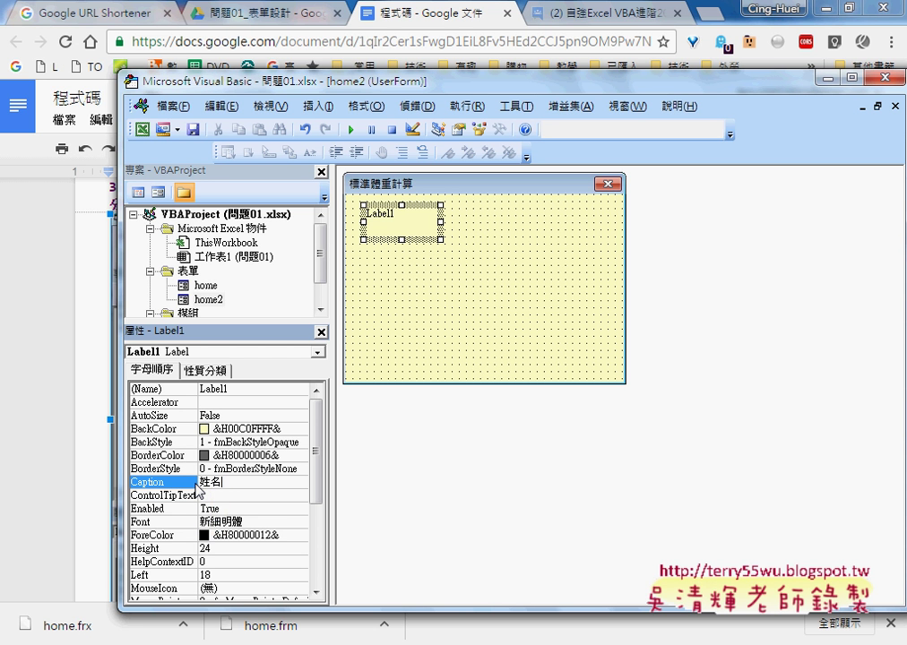
{"action": "key", "text": "Return"}
{"action": "left_click", "coordinate": [163, 523]}
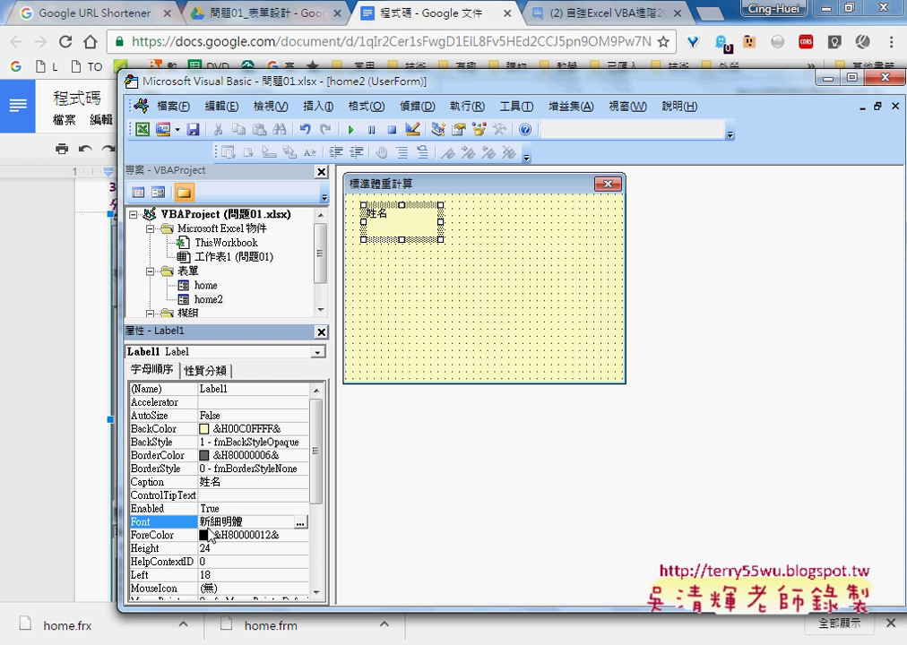
- Set the 姓名 label's font size to 14 and trim its height to 18
{"action": "left_click", "coordinate": [300, 523]}
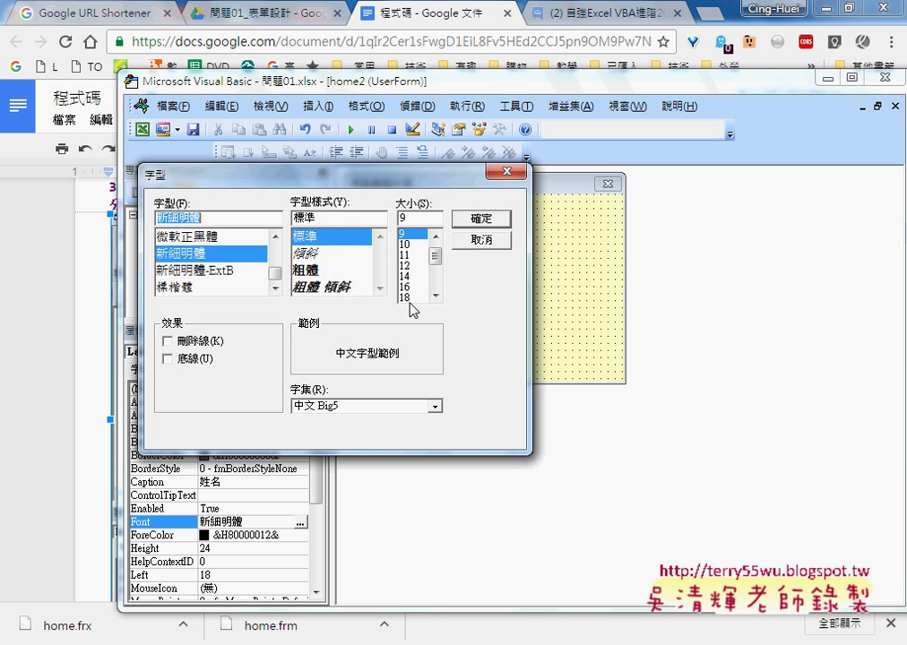
{"action": "left_click", "coordinate": [410, 287]}
{"action": "left_click", "coordinate": [480, 219]}
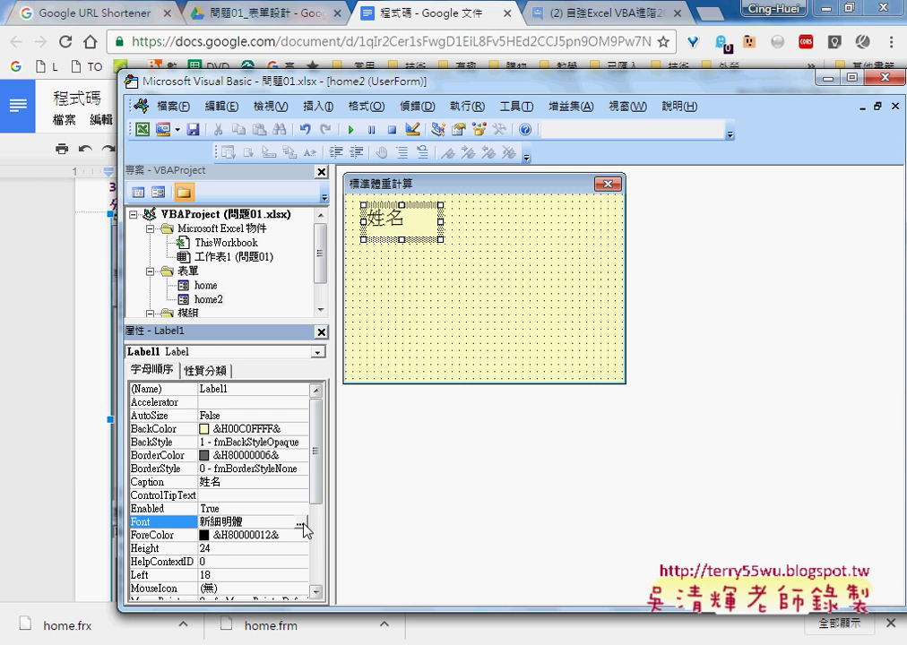
{"action": "left_click", "coordinate": [301, 524]}
{"action": "left_click", "coordinate": [419, 235]}
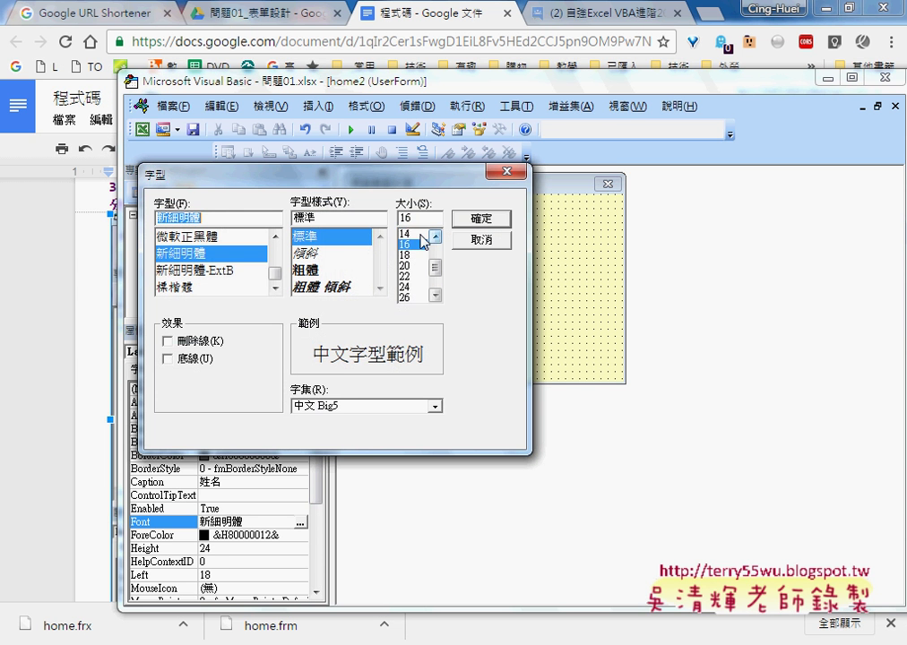
{"action": "left_click", "coordinate": [453, 221]}
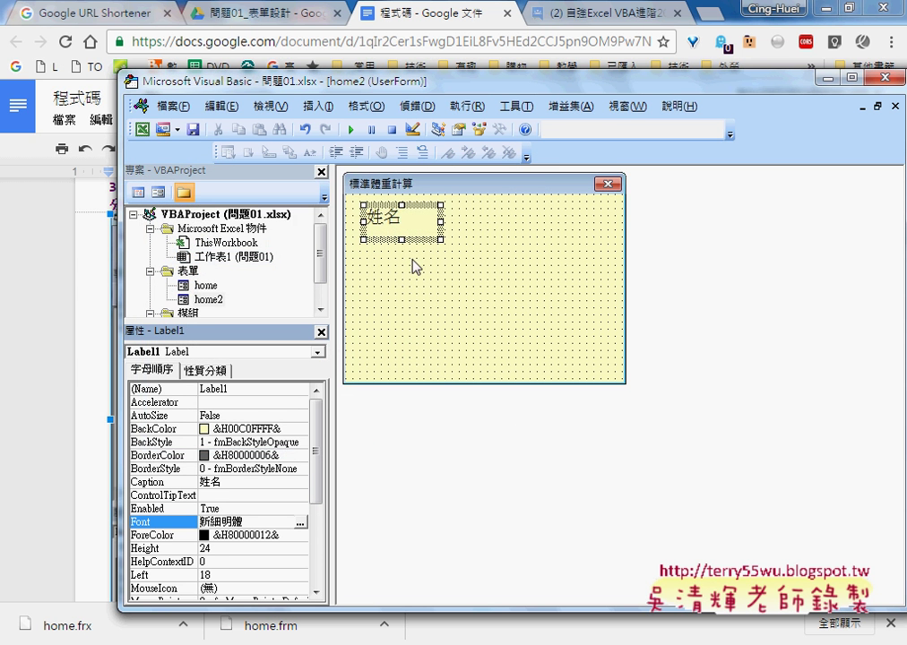
{"action": "left_click", "coordinate": [403, 238]}
{"action": "left_click_drag", "start_coordinate": [404, 228], "coordinate": [403, 230]}
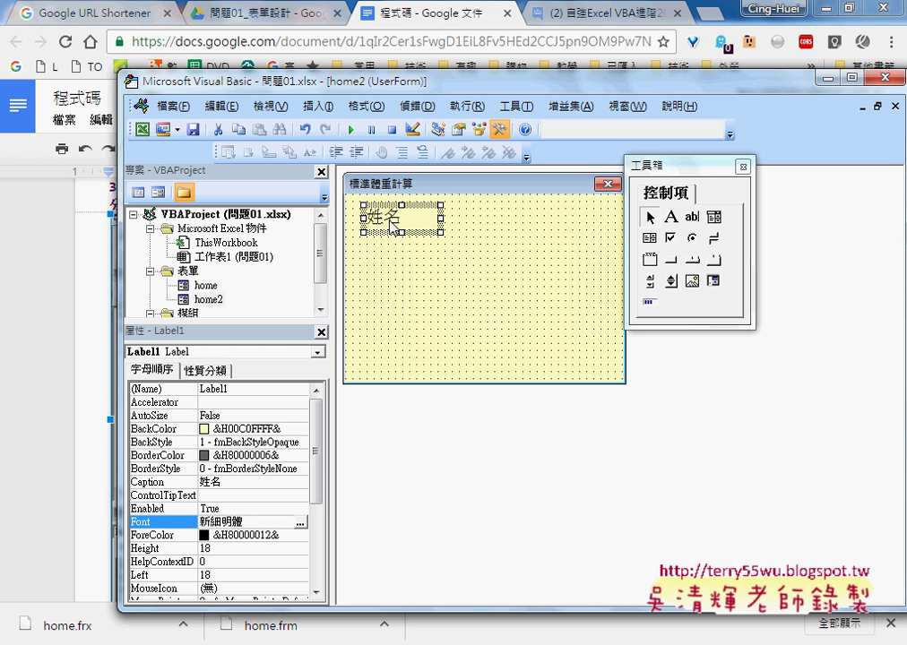
- Make the 姓名 label's text red (&H000000FF) and its background yellow (&H0080FFFF)
{"action": "left_click", "coordinate": [169, 537]}
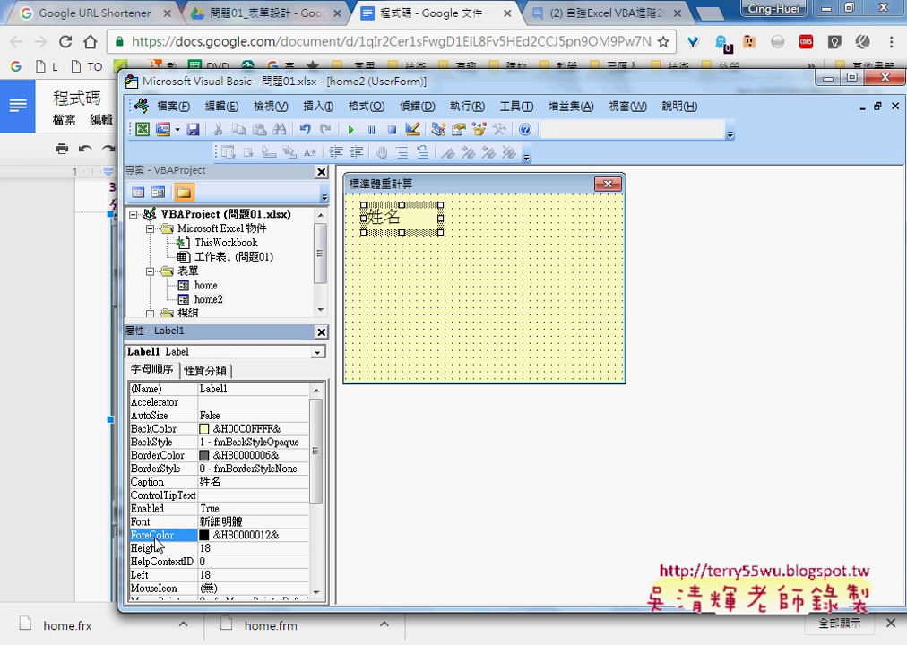
{"action": "left_click", "coordinate": [301, 535]}
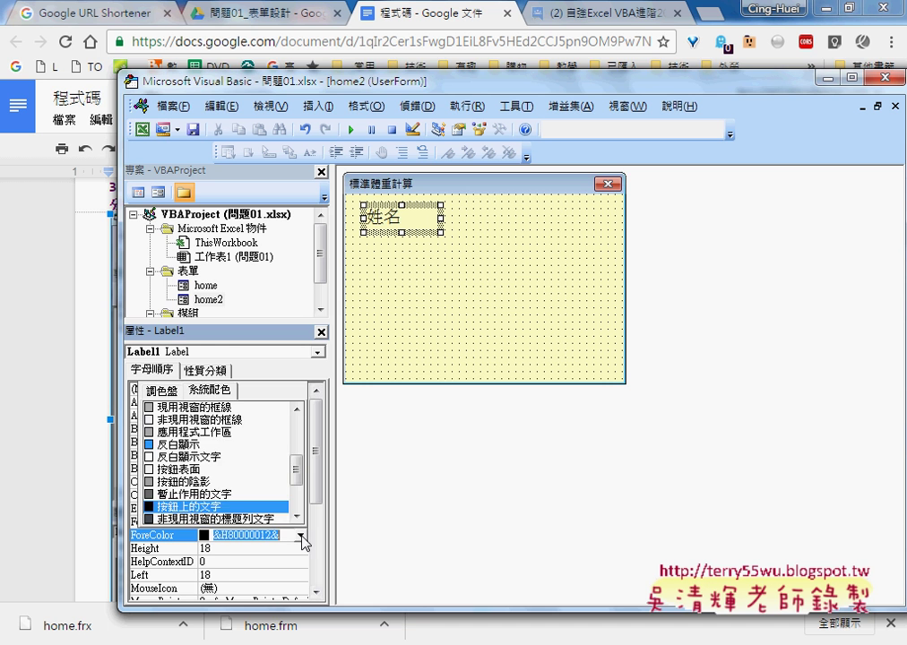
{"action": "left_click", "coordinate": [163, 391]}
{"action": "left_click", "coordinate": [168, 441]}
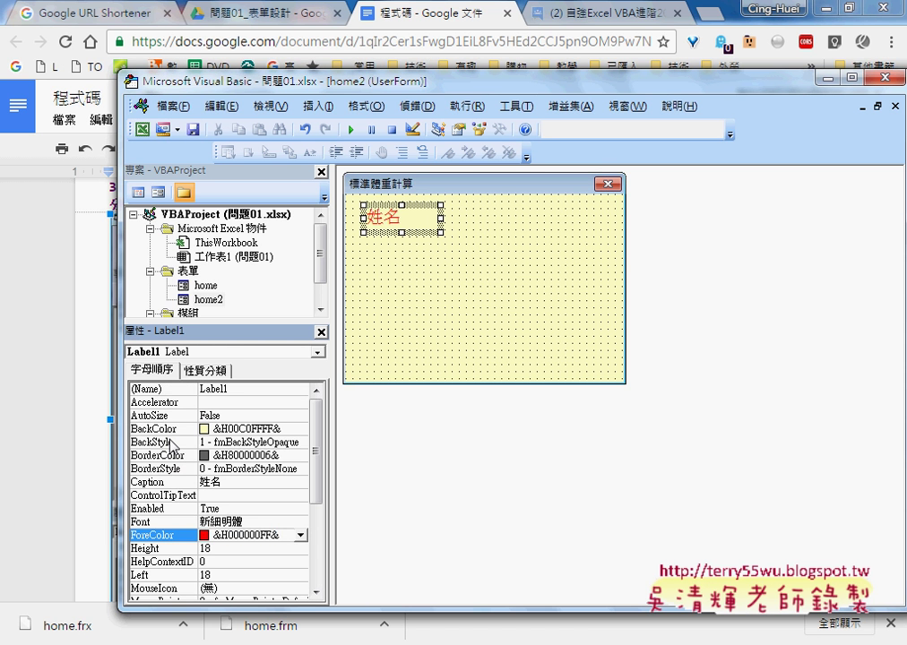
{"action": "left_click", "coordinate": [244, 430]}
{"action": "left_click", "coordinate": [300, 429]}
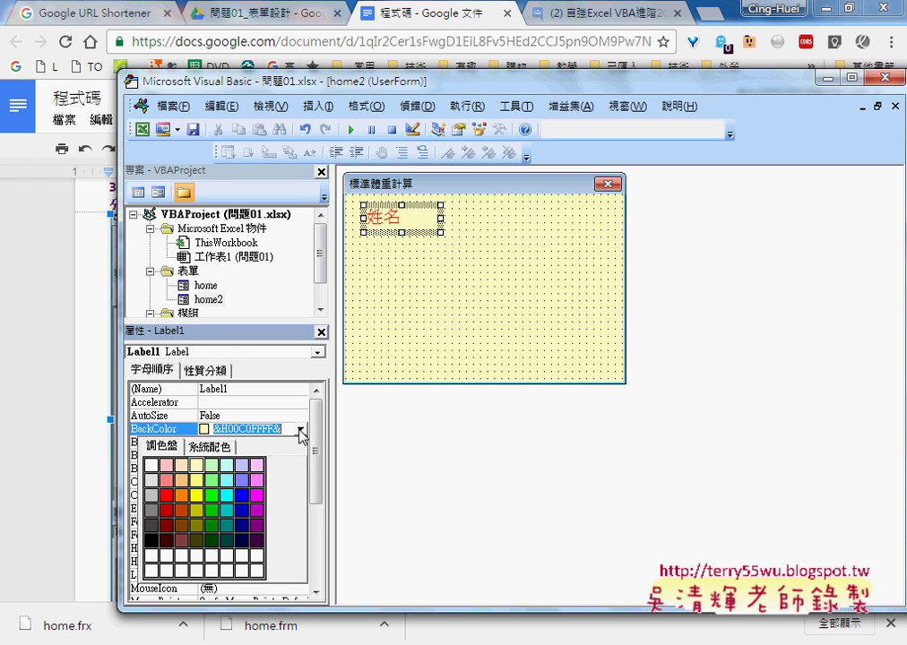
{"action": "left_click", "coordinate": [198, 482]}
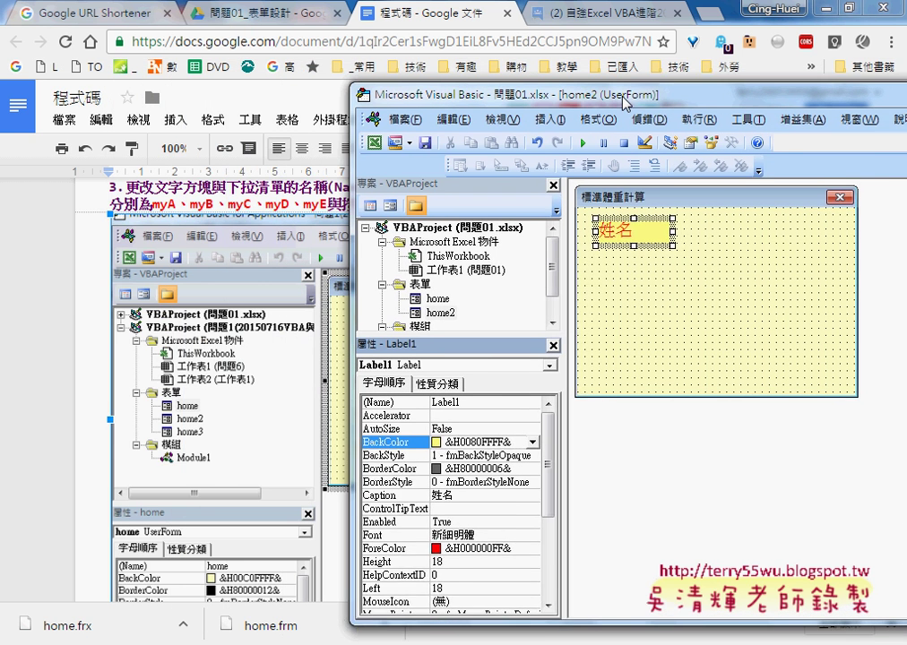
- Select the 姓名 label and Ctrl-drag copies of it down the form
{"action": "left_click_drag", "start_coordinate": [386, 87], "coordinate": [663, 102]}
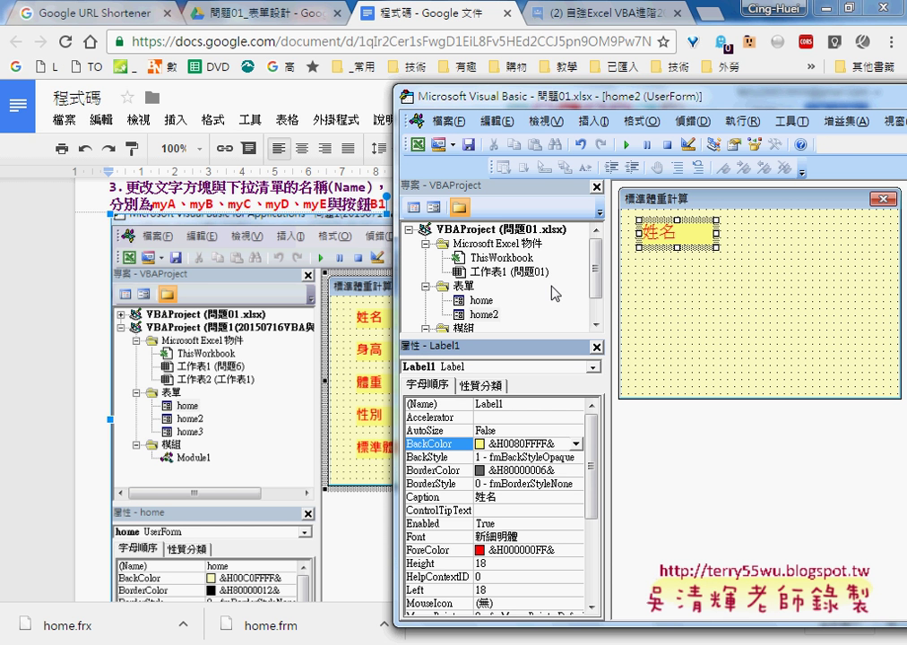
{"action": "left_click_drag", "start_coordinate": [531, 96], "coordinate": [236, 103]}
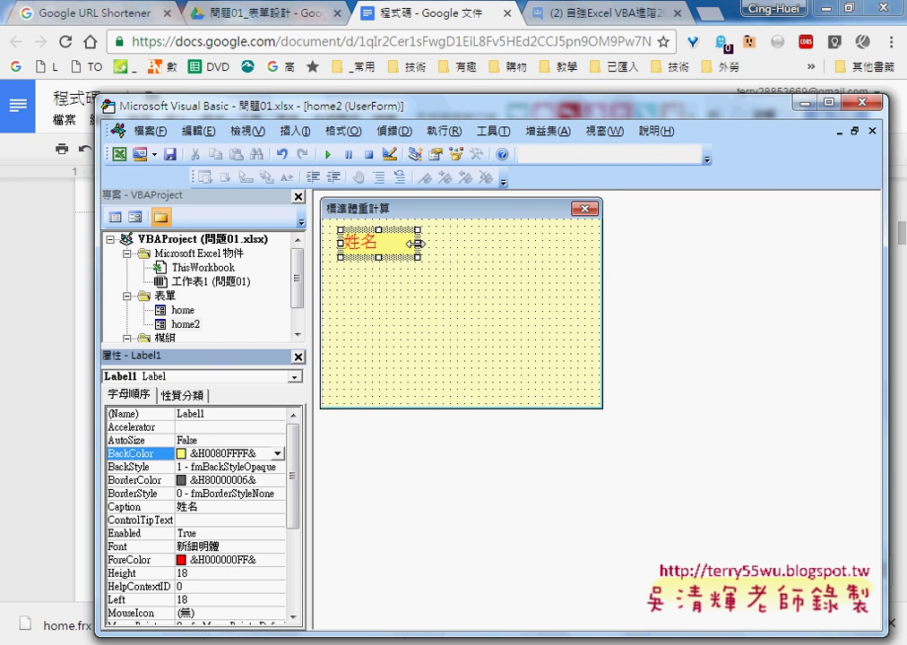
{"action": "left_click", "coordinate": [414, 246]}
{"action": "left_click", "coordinate": [431, 254]}
{"action": "left_click", "coordinate": [385, 251]}
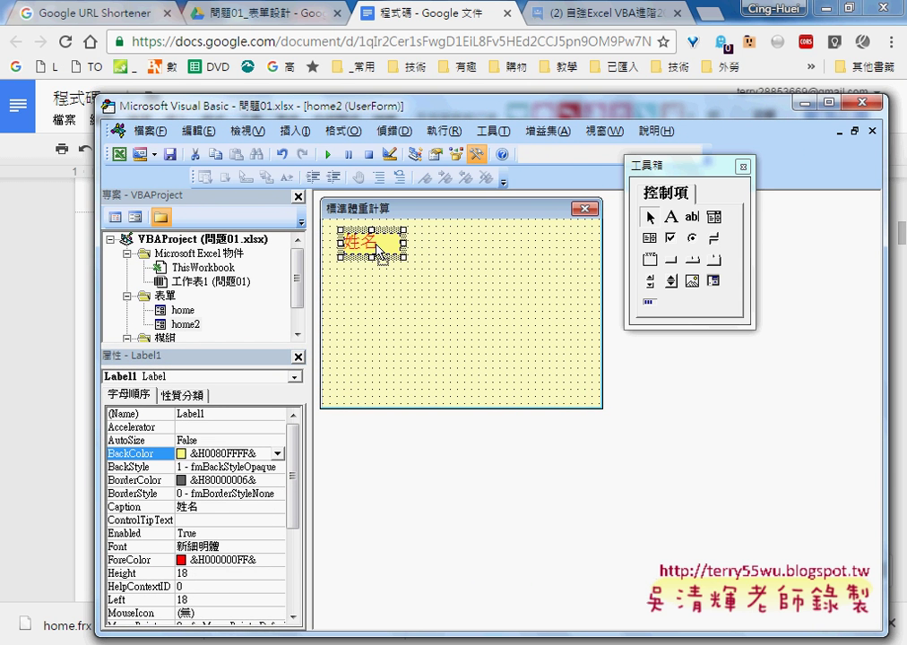
{"action": "left_click_drag", "start_coordinate": [375, 267], "coordinate": [380, 395]}
- Drop a fifth 姓名 label at the bottom and make the form taller and wider
{"action": "left_click", "coordinate": [465, 414]}
{"action": "left_click_drag", "start_coordinate": [465, 414], "coordinate": [461, 426]}
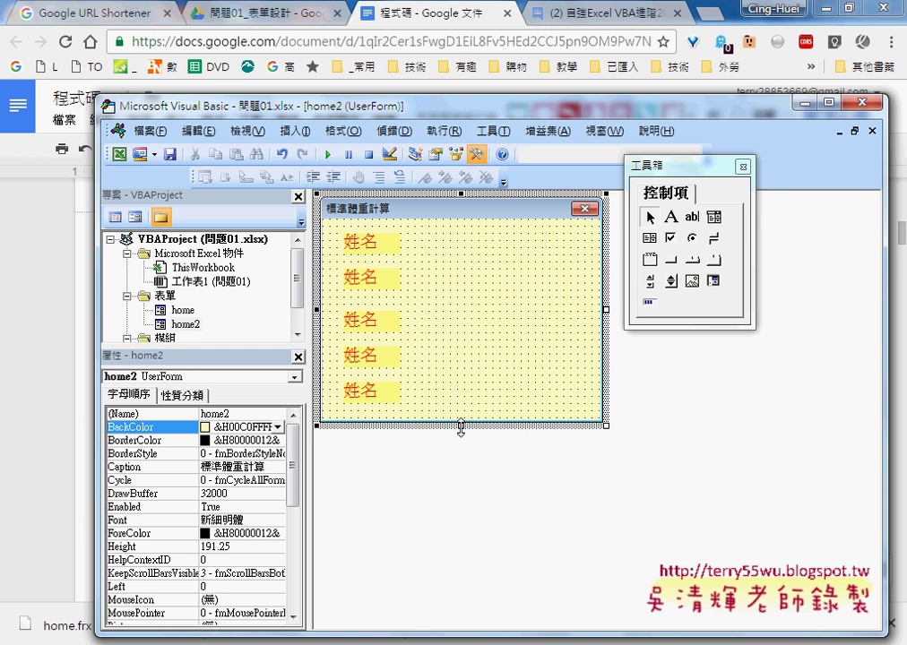
{"action": "left_click_drag", "start_coordinate": [606, 310], "coordinate": [680, 315]}
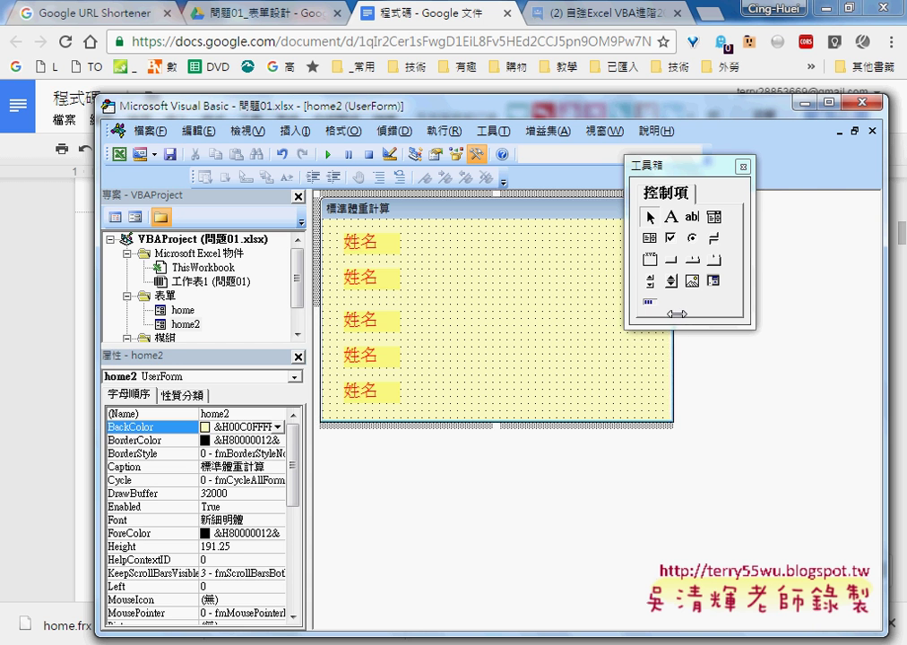
- Nudge the second, third and fourth labels, then select all five labels for alignment
{"action": "left_click", "coordinate": [365, 278]}
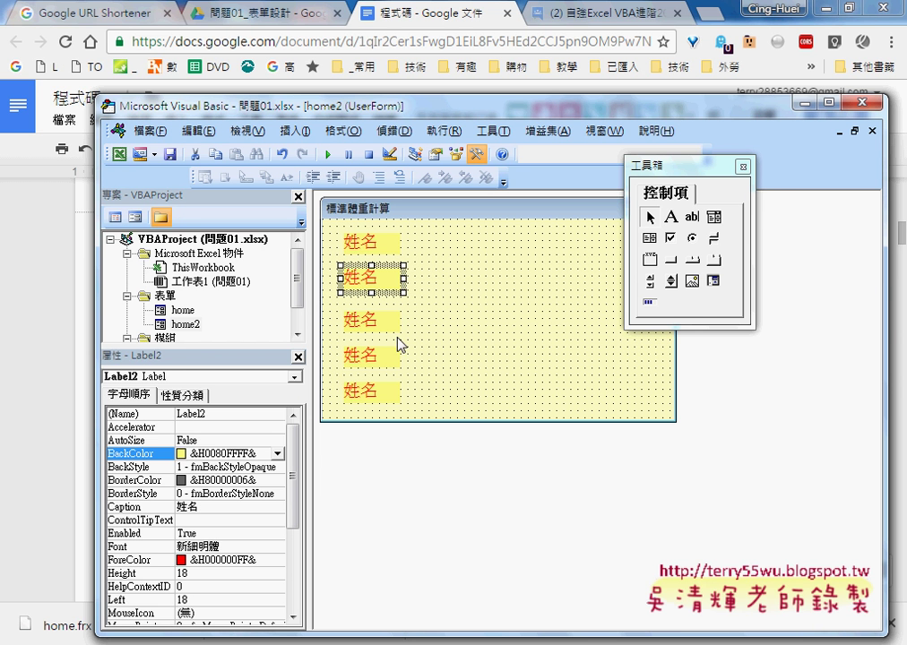
{"action": "left_click_drag", "start_coordinate": [395, 272], "coordinate": [409, 272]}
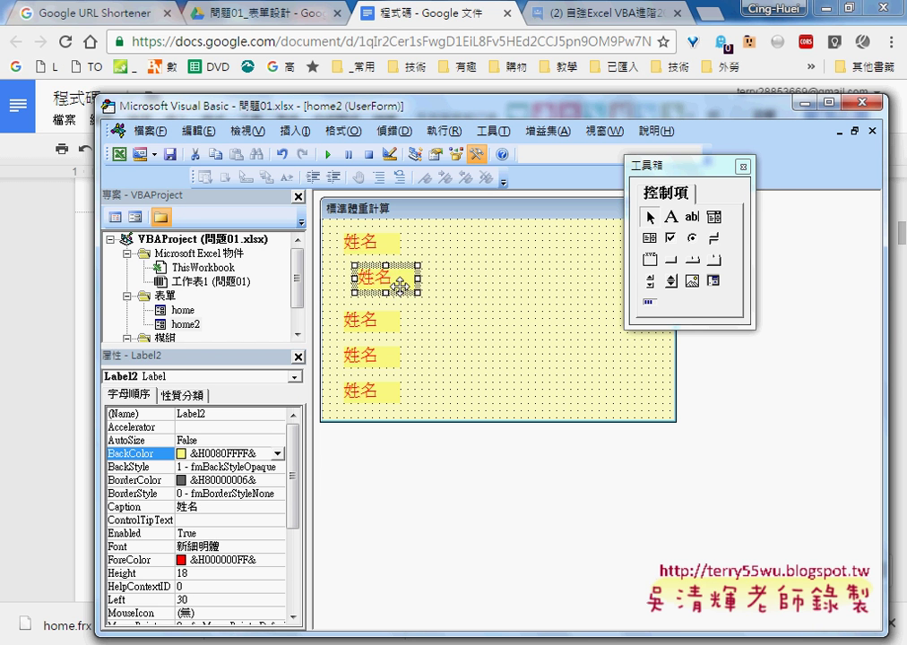
{"action": "mouse_move", "coordinate": [374, 326]}
{"action": "left_mouse_down"}
{"action": "mouse_move", "coordinate": [366, 326]}
{"action": "mouse_move", "coordinate": [396, 361]}
{"action": "mouse_move", "coordinate": [395, 397]}
{"action": "left_mouse_up"}
{"action": "left_click", "coordinate": [378, 355]}
{"action": "left_click", "coordinate": [478, 379]}
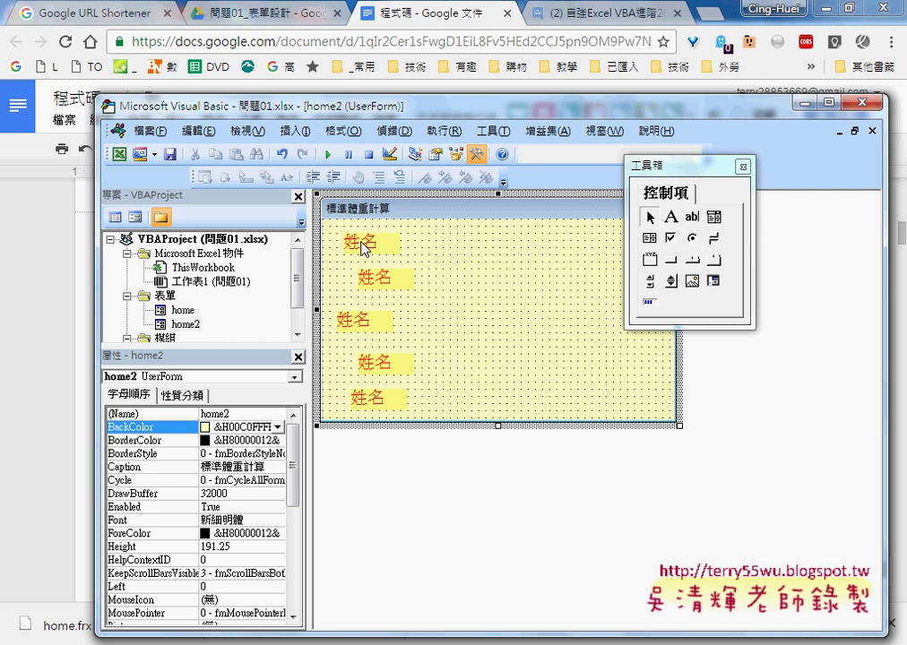
{"action": "mouse_move", "coordinate": [328, 225]}
{"action": "left_mouse_down"}
{"action": "mouse_move", "coordinate": [334, 299]}
{"action": "mouse_move", "coordinate": [433, 432]}
{"action": "left_mouse_up"}
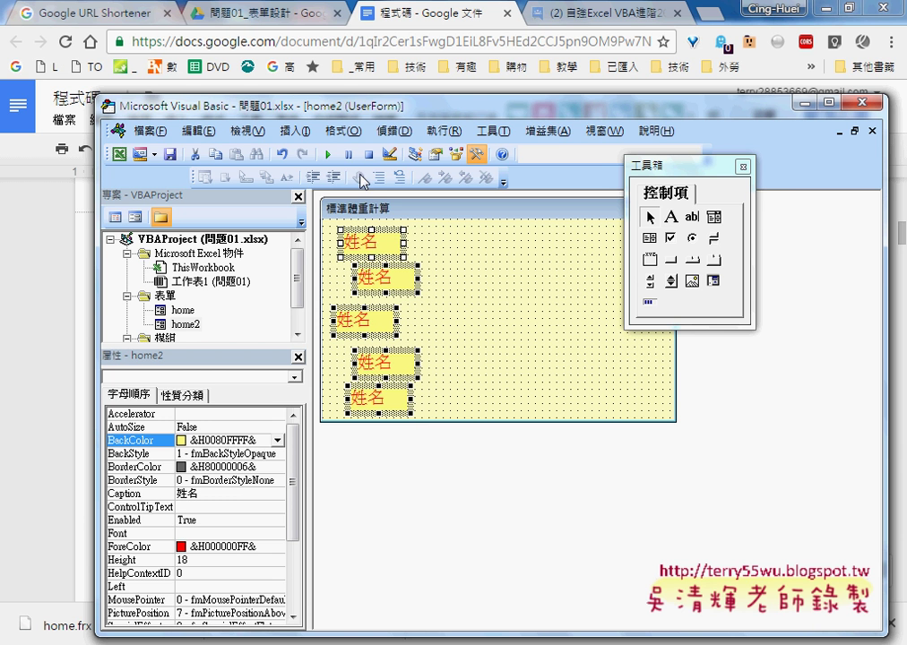
{"action": "left_click", "coordinate": [353, 132]}
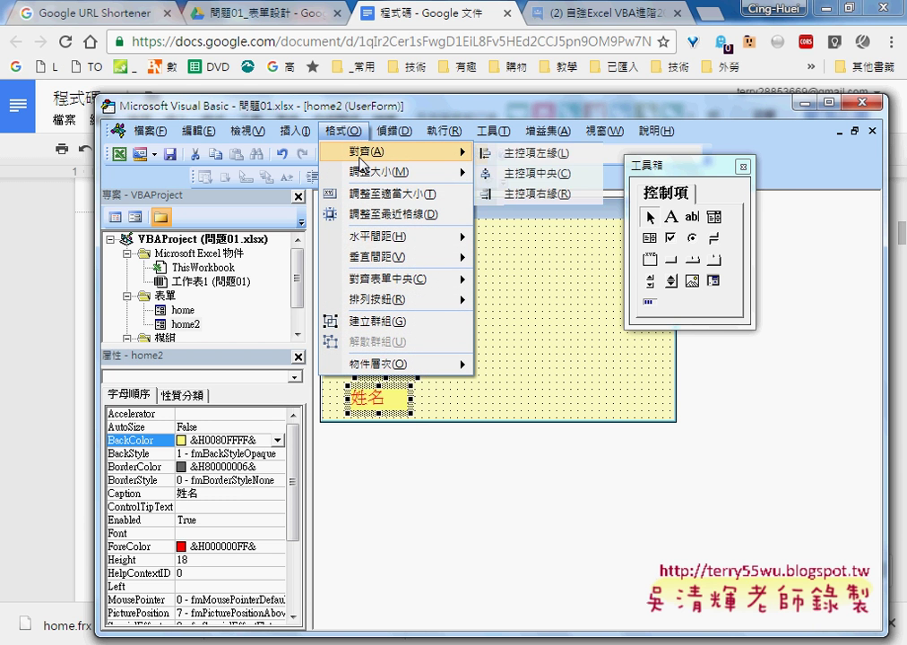
{"action": "mouse_move", "coordinate": [377, 152]}
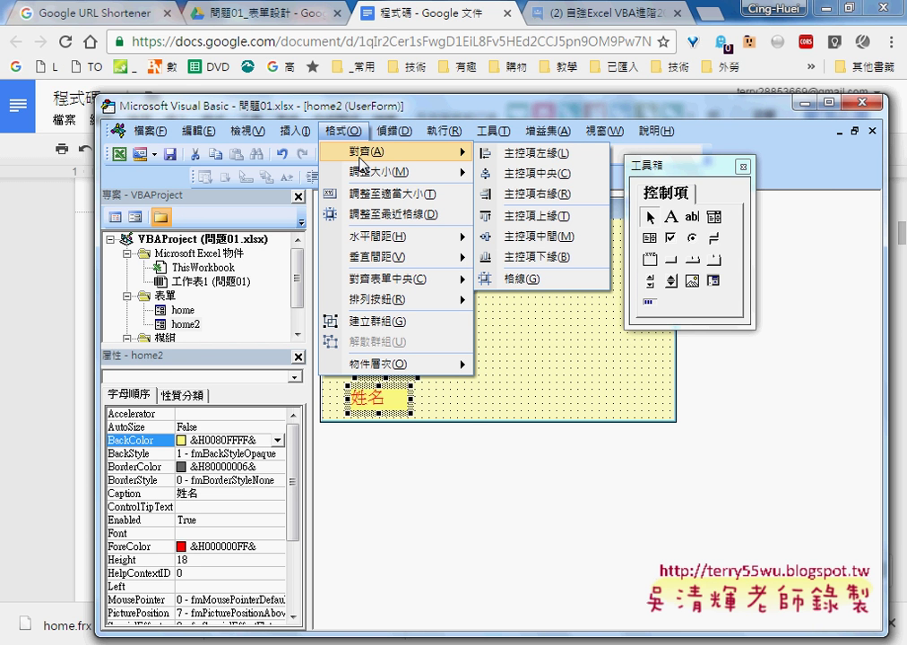
- Align the five 姓名 labels on their lefts and make their vertical spacing equal
{"action": "left_click", "coordinate": [534, 154]}
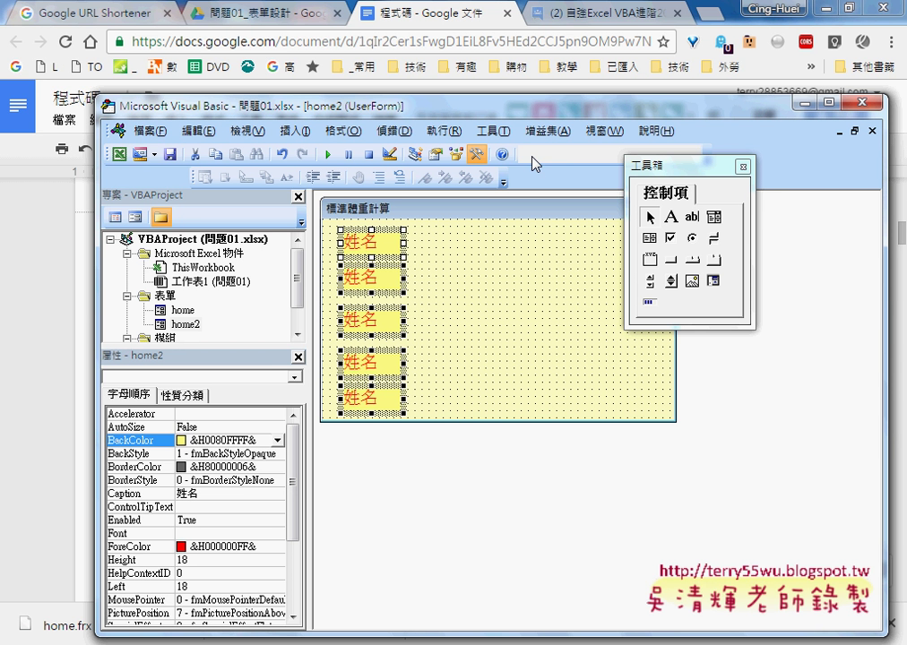
{"action": "left_click", "coordinate": [341, 133]}
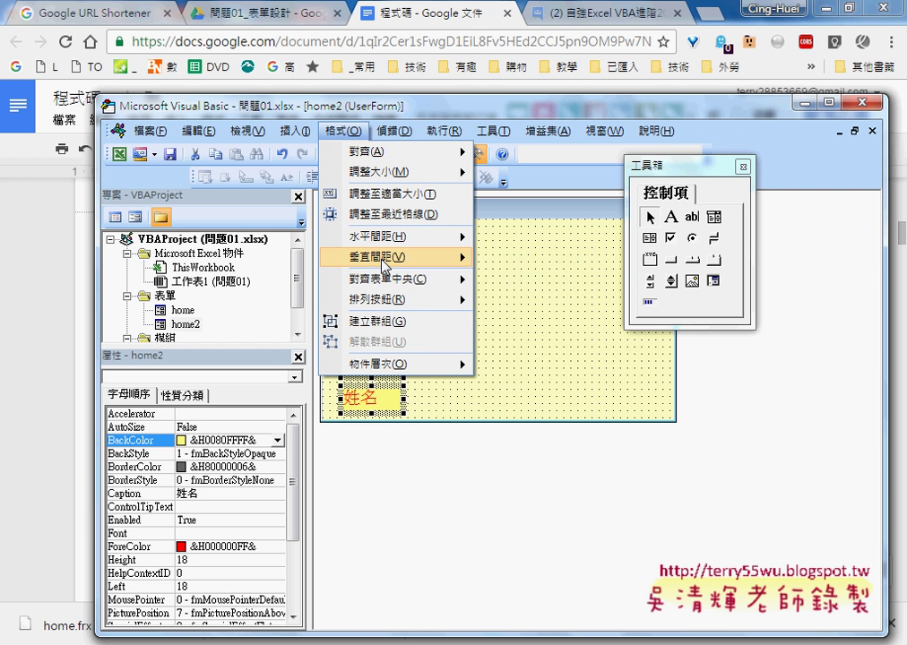
{"action": "mouse_move", "coordinate": [394, 257]}
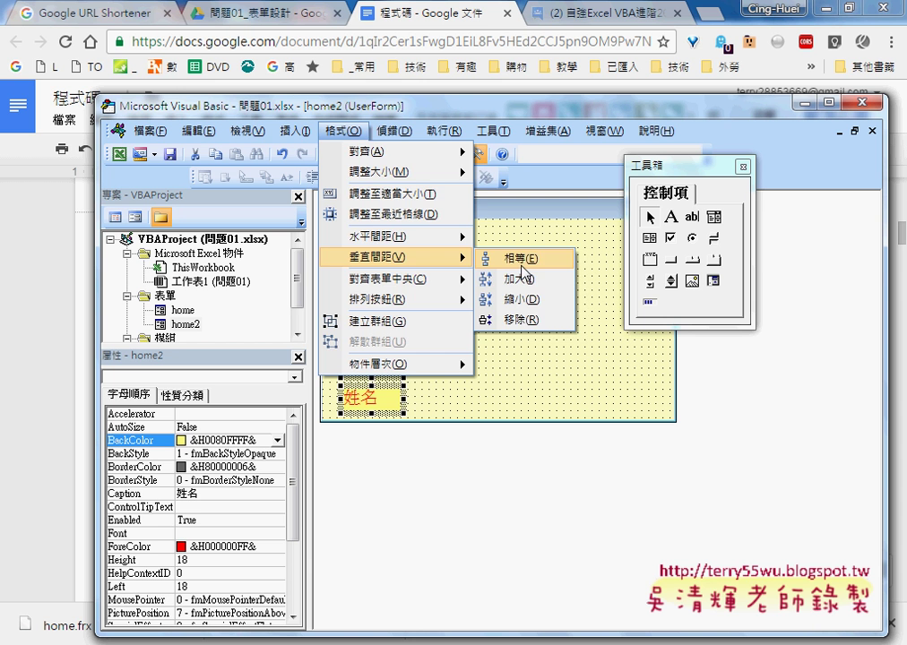
{"action": "left_click", "coordinate": [523, 269]}
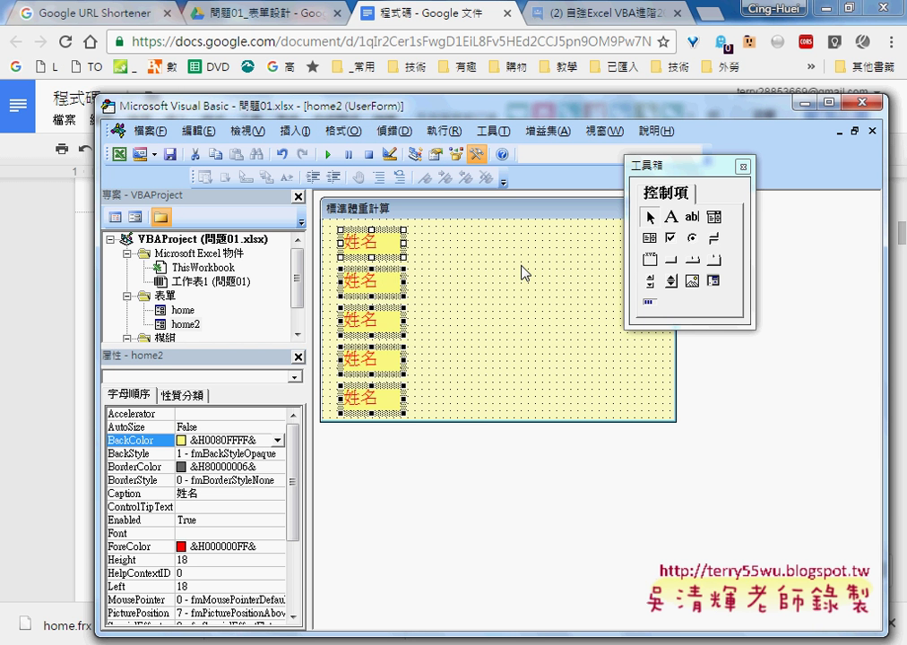
{"action": "left_click", "coordinate": [353, 130]}
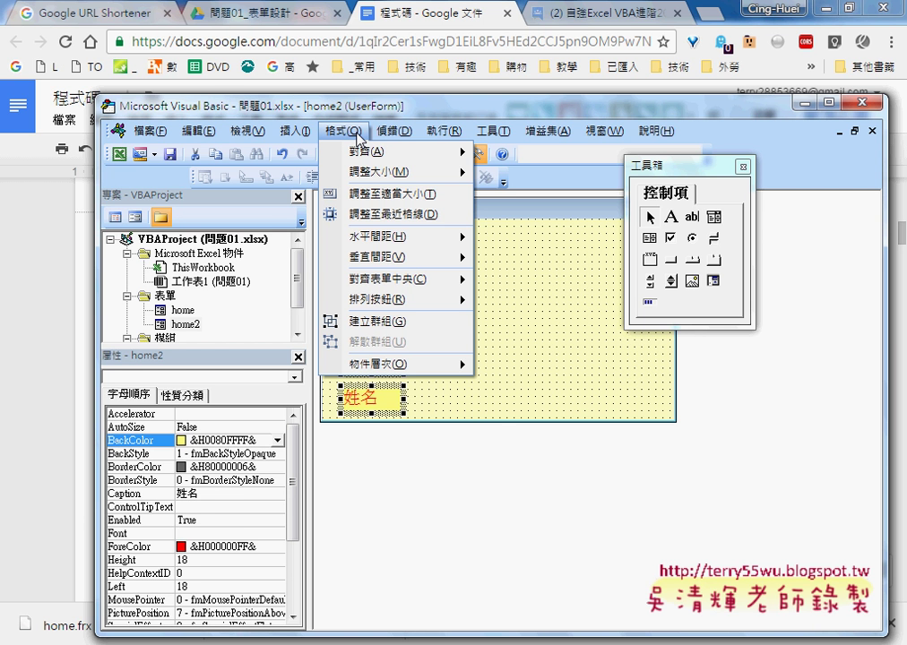
- Draw a textbox beside the first label and copy it beside the second and third
{"action": "left_click", "coordinate": [583, 371]}
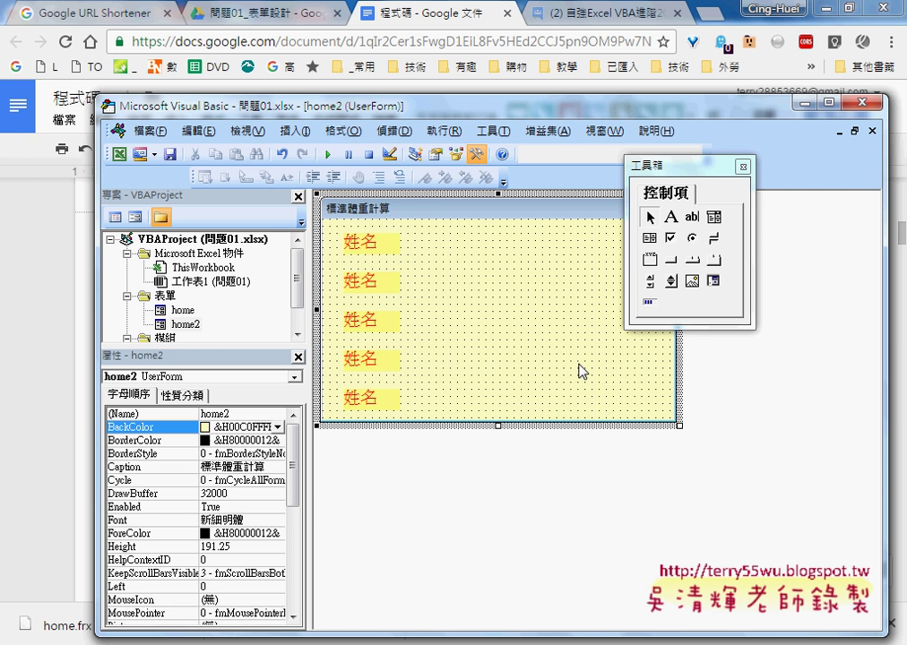
{"action": "left_click", "coordinate": [368, 319]}
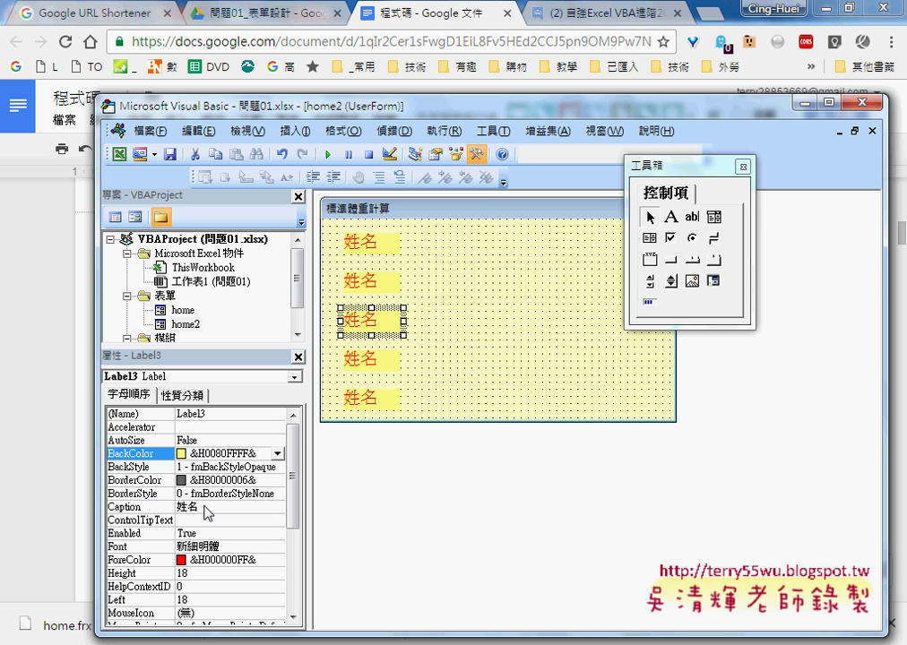
{"action": "left_click", "coordinate": [691, 218]}
{"action": "left_click_drag", "start_coordinate": [422, 234], "coordinate": [569, 260]}
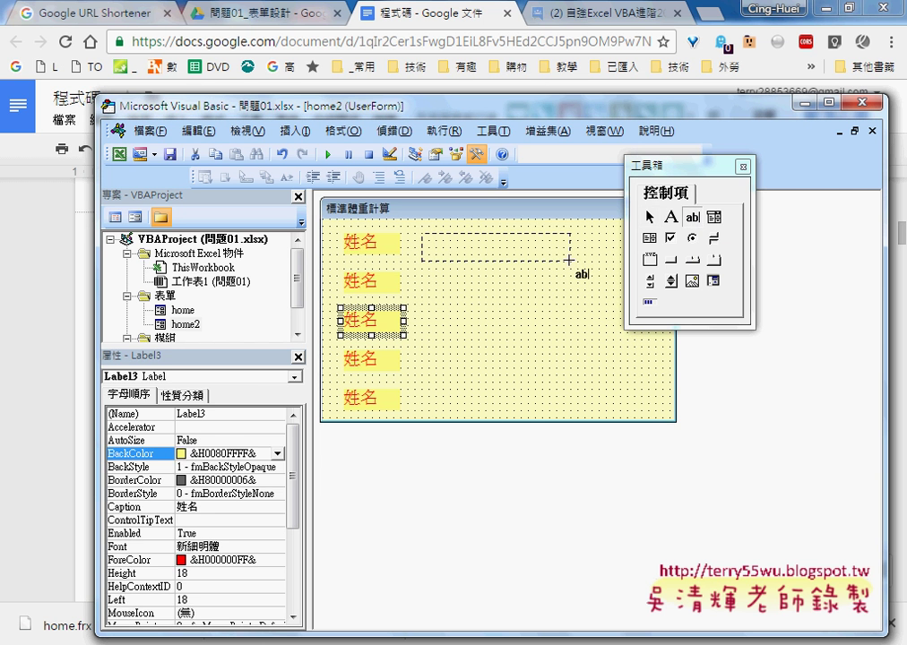
{"action": "left_click_drag", "start_coordinate": [495, 264], "coordinate": [499, 296]}
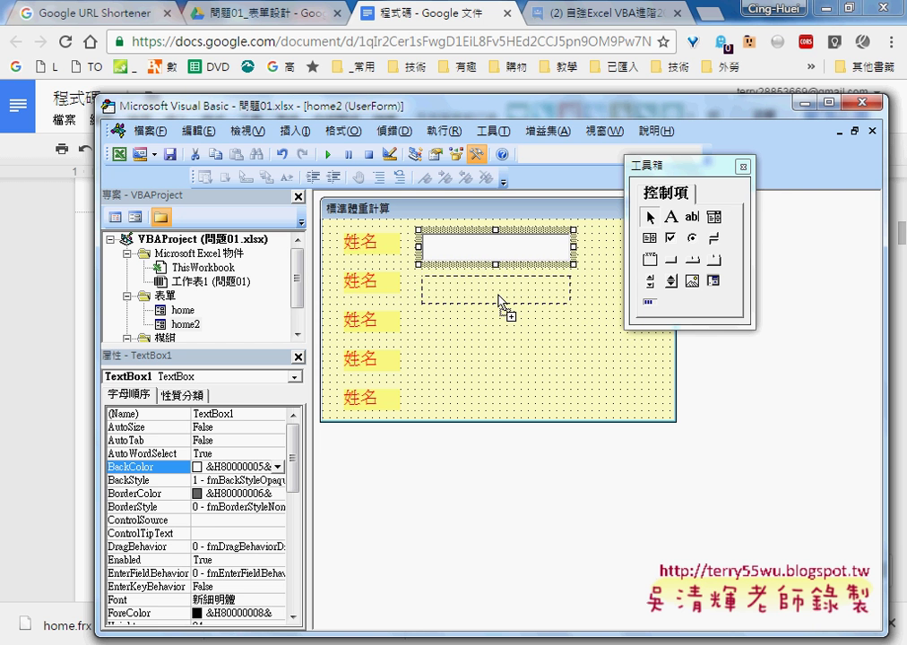
{"action": "left_click_drag", "start_coordinate": [499, 295], "coordinate": [502, 334]}
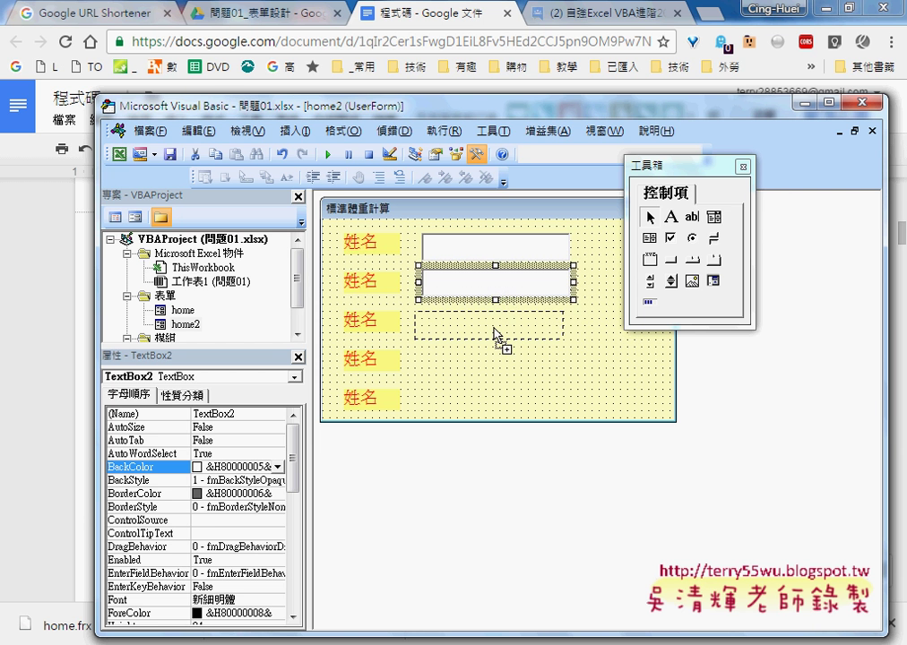
- Left-align and evenly space the three textboxes, then draw a combobox beside the fourth label
{"action": "left_click", "coordinate": [587, 345]}
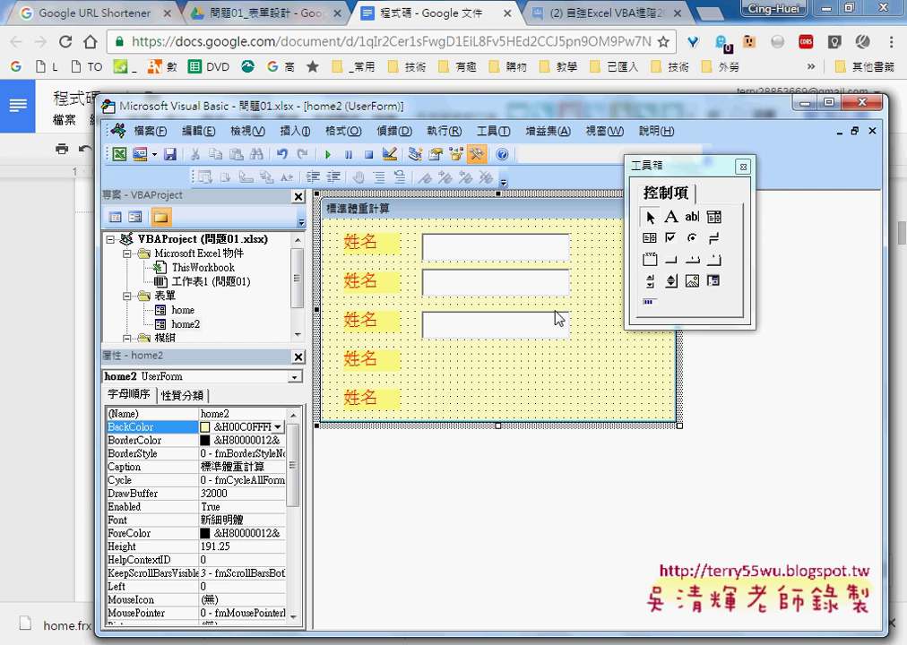
{"action": "mouse_move", "coordinate": [411, 226]}
{"action": "left_mouse_down"}
{"action": "mouse_move", "coordinate": [506, 345]}
{"action": "mouse_move", "coordinate": [586, 365]}
{"action": "left_mouse_up"}
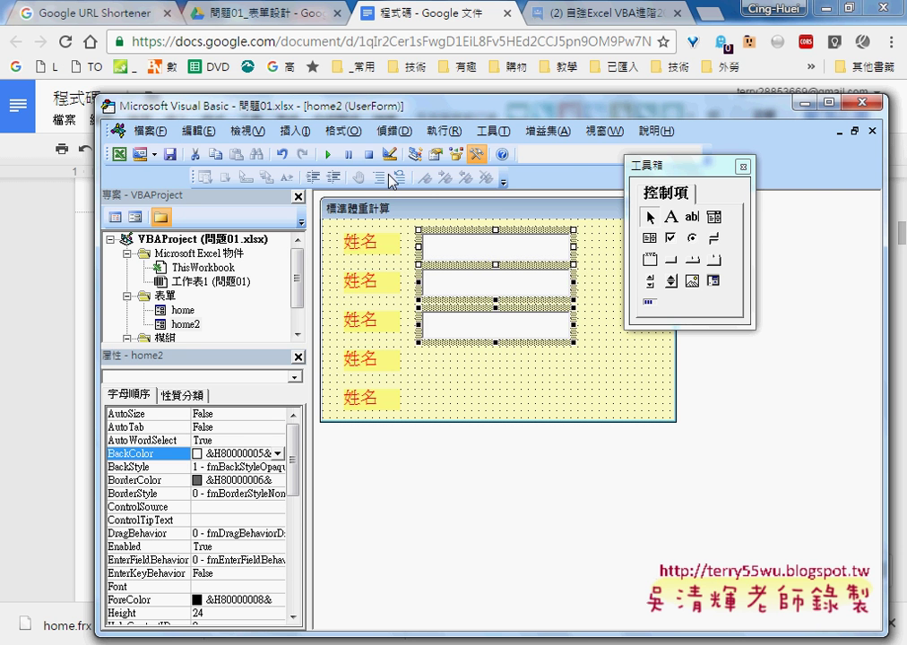
{"action": "left_click", "coordinate": [352, 131]}
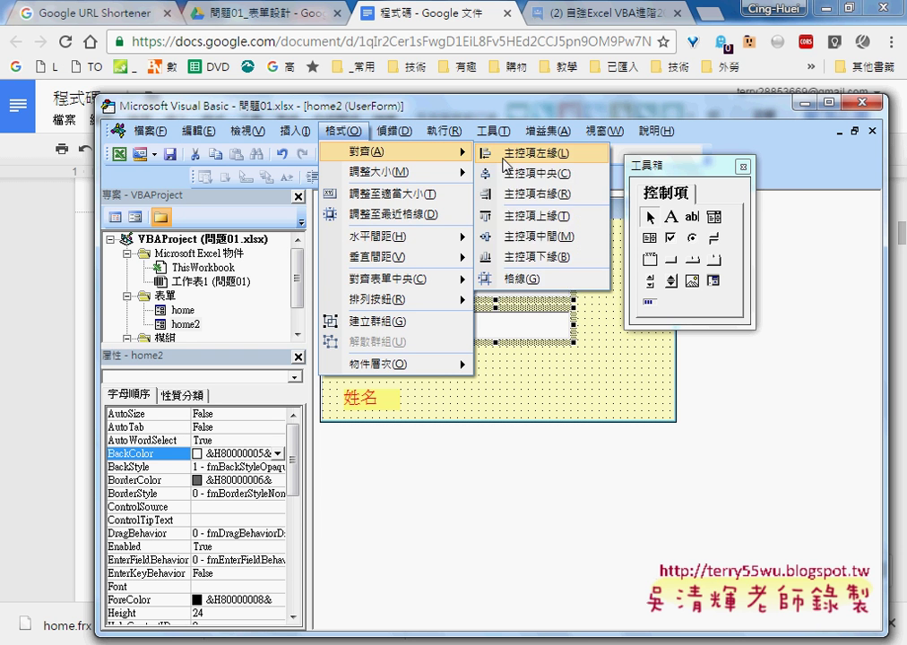
{"action": "left_click", "coordinate": [506, 153]}
{"action": "left_click", "coordinate": [343, 132]}
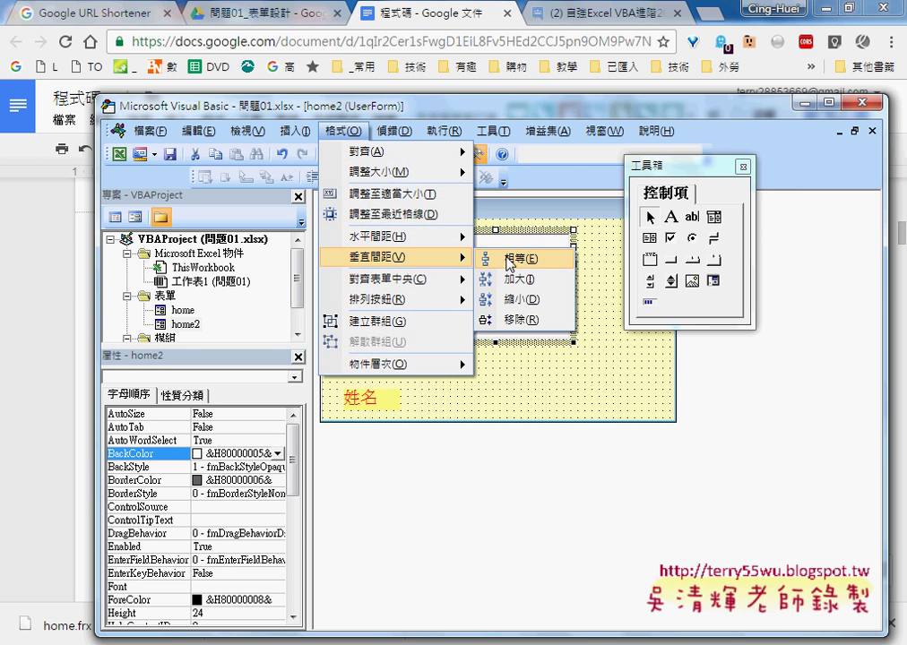
{"action": "left_click", "coordinate": [506, 258]}
{"action": "left_click", "coordinate": [511, 384]}
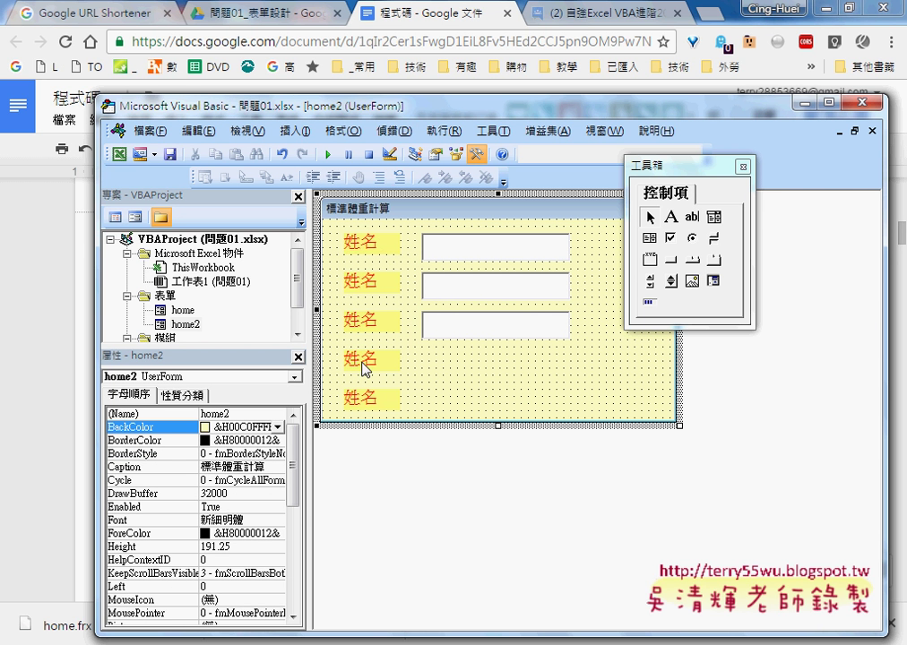
{"action": "left_click", "coordinate": [713, 216]}
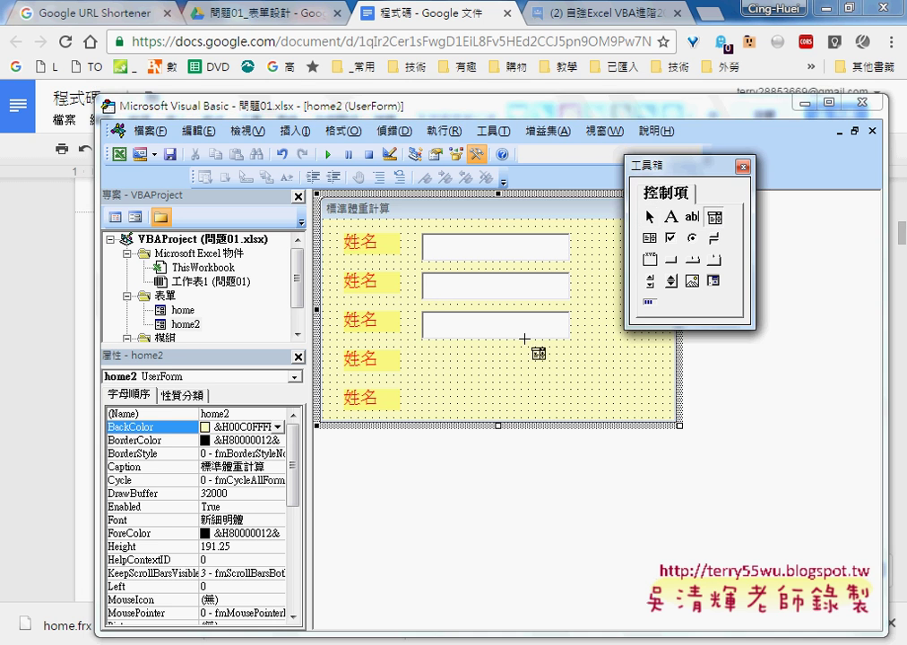
{"action": "left_click_drag", "start_coordinate": [428, 353], "coordinate": [567, 372]}
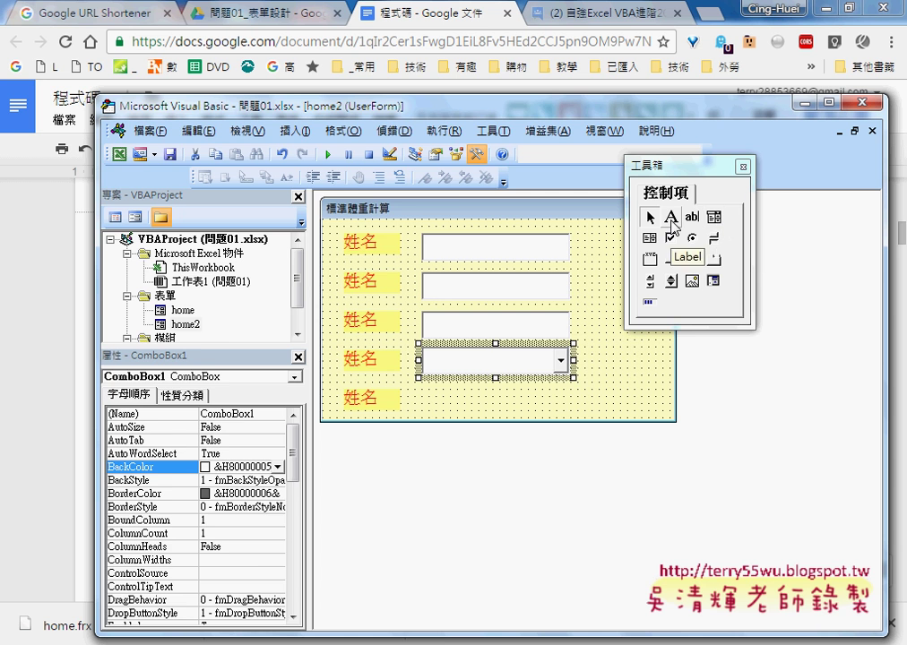
- Draw a new label, Label6, beside the fifth 姓名 label
{"action": "left_click", "coordinate": [372, 402]}
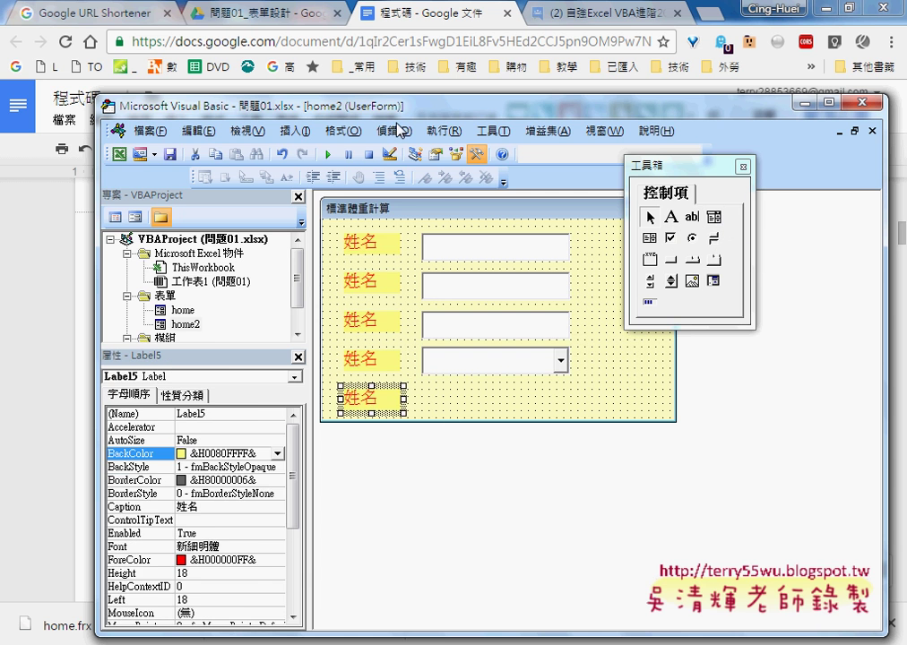
{"action": "left_click_drag", "start_coordinate": [318, 103], "coordinate": [647, 110]}
{"action": "left_click_drag", "start_coordinate": [733, 127], "coordinate": [368, 113]}
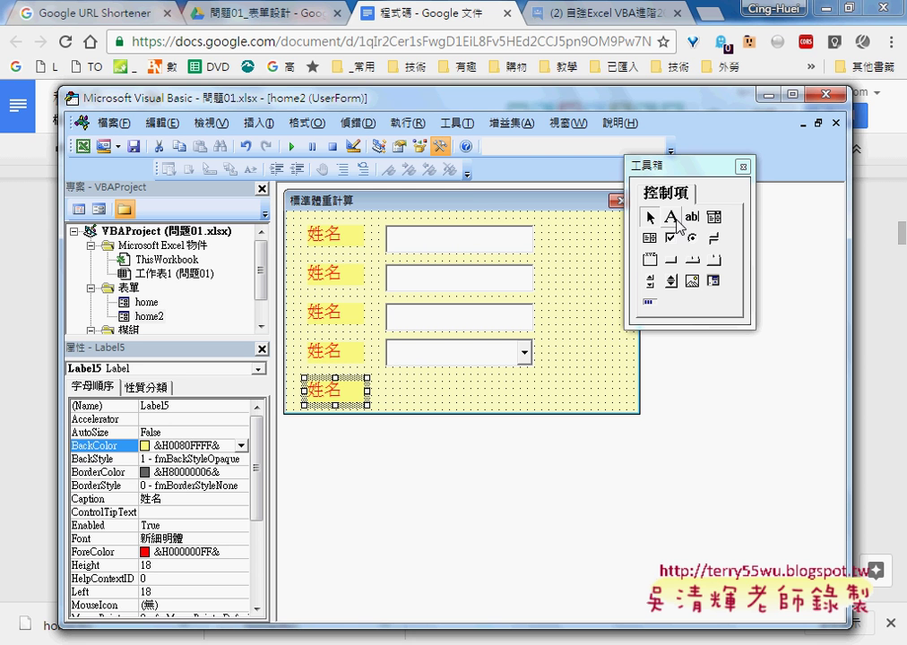
{"action": "left_click", "coordinate": [671, 218]}
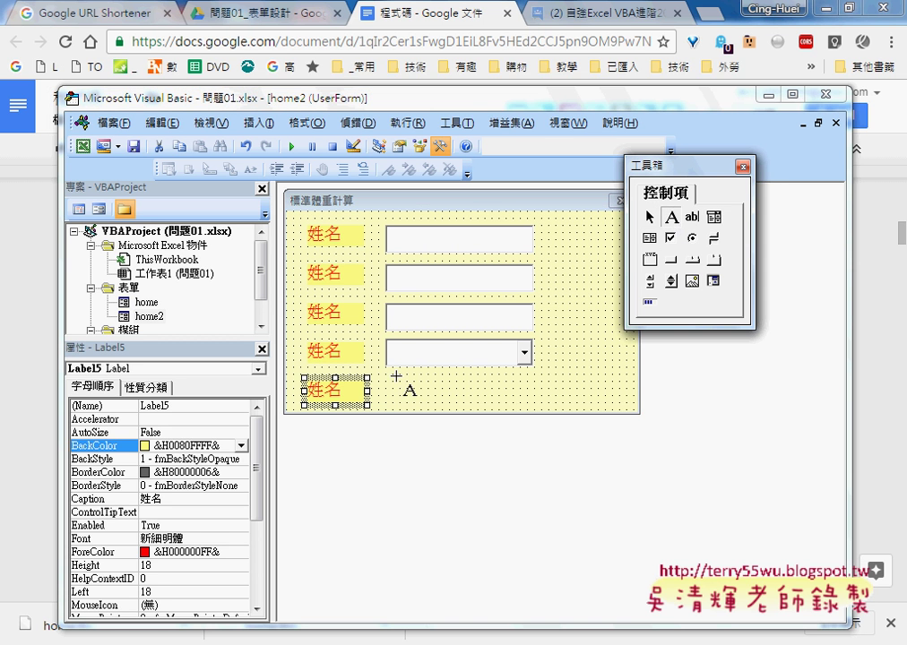
{"action": "mouse_move", "coordinate": [392, 375]}
{"action": "left_mouse_down"}
{"action": "mouse_move", "coordinate": [436, 397]}
{"action": "mouse_move", "coordinate": [540, 410]}
{"action": "left_mouse_up"}
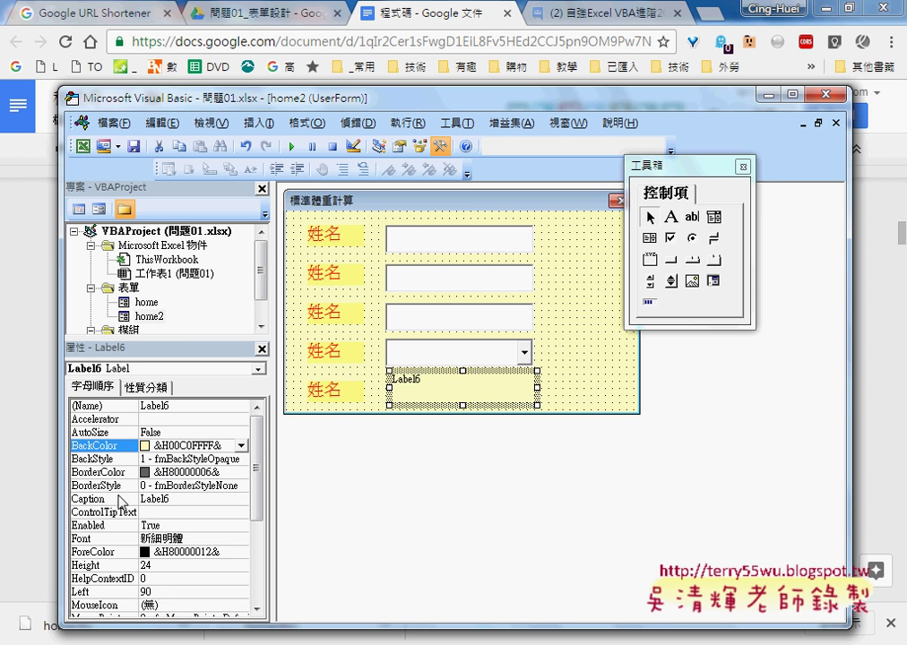
- Clear the new label's caption and give it a light grey background
{"action": "left_click", "coordinate": [179, 500]}
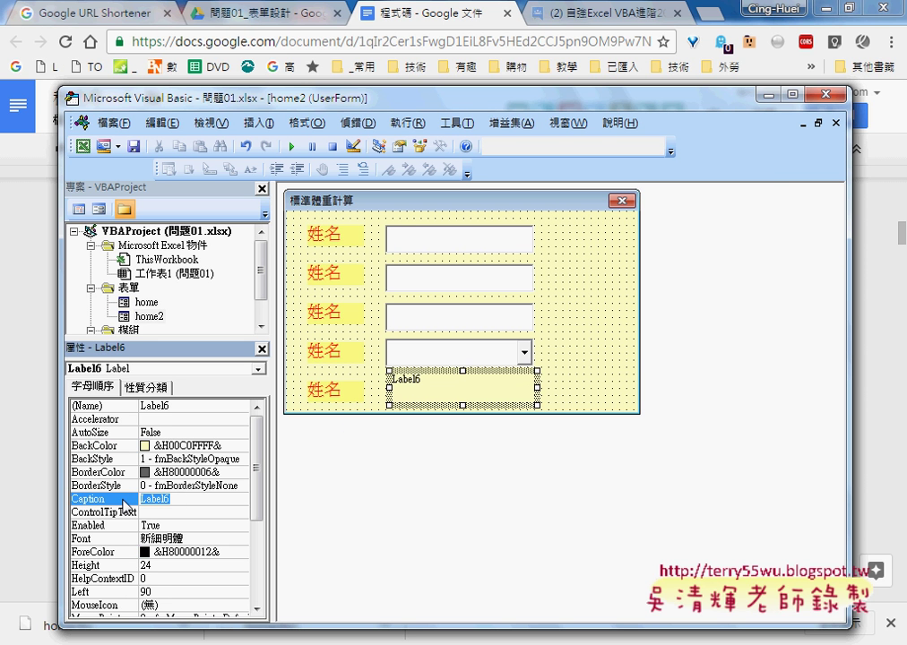
{"action": "left_click_drag", "start_coordinate": [179, 503], "coordinate": [141, 505]}
{"action": "key", "text": "BackSpace"}
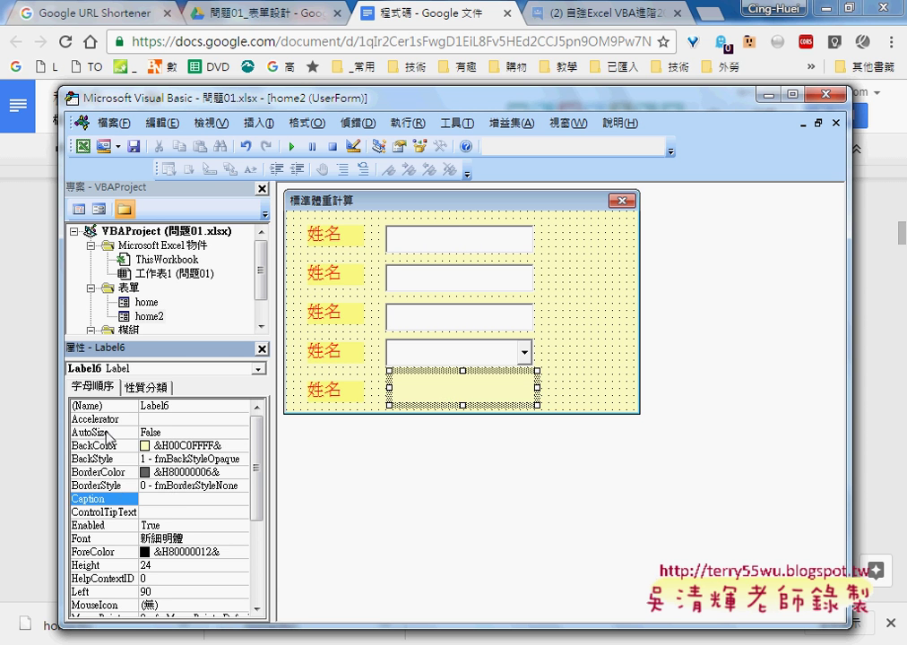
{"action": "left_click", "coordinate": [208, 445]}
{"action": "left_click", "coordinate": [240, 445]}
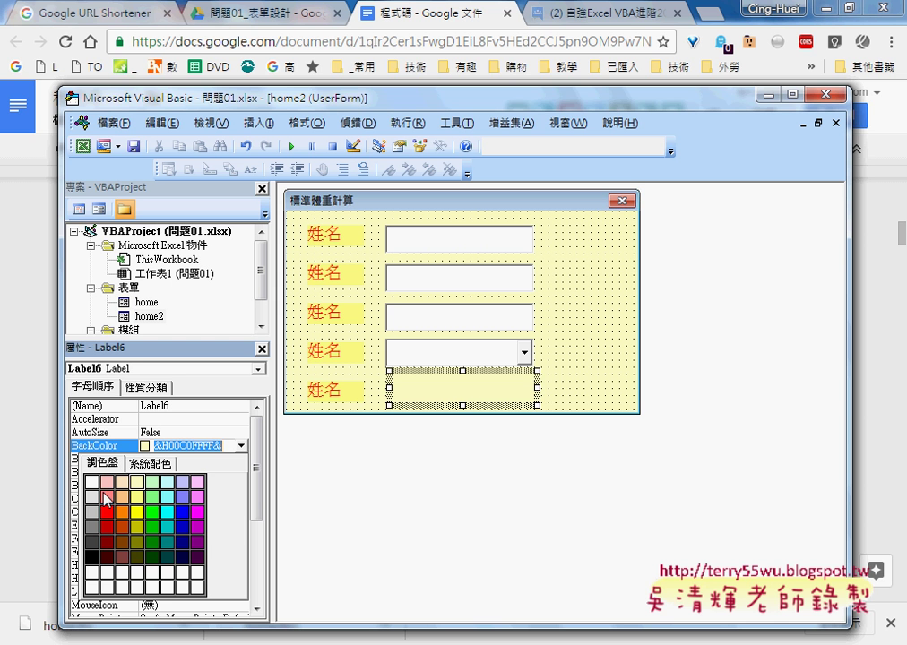
{"action": "left_click", "coordinate": [91, 496]}
{"action": "left_click", "coordinate": [569, 370]}
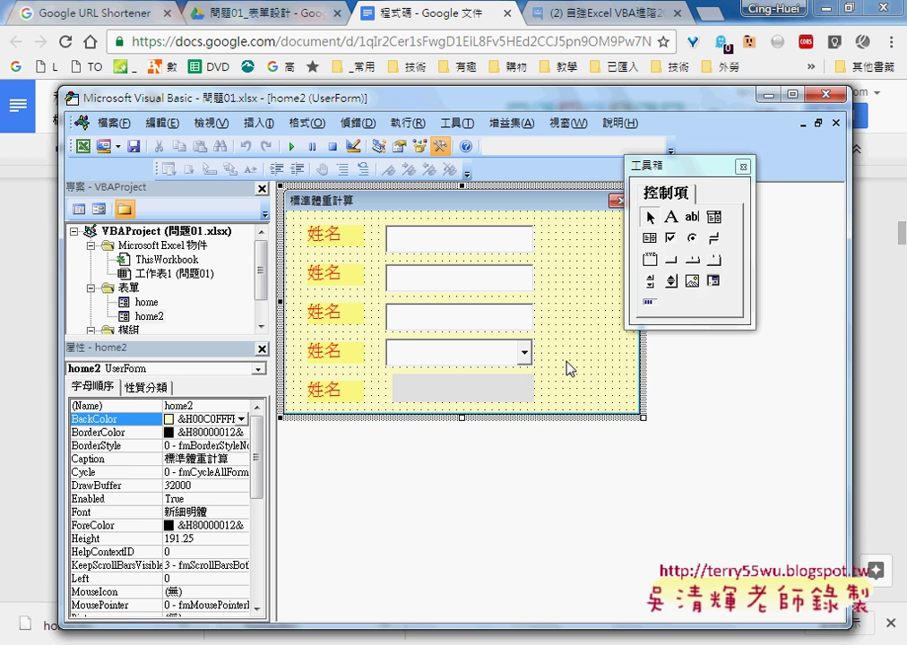
{"action": "left_click", "coordinate": [670, 260]}
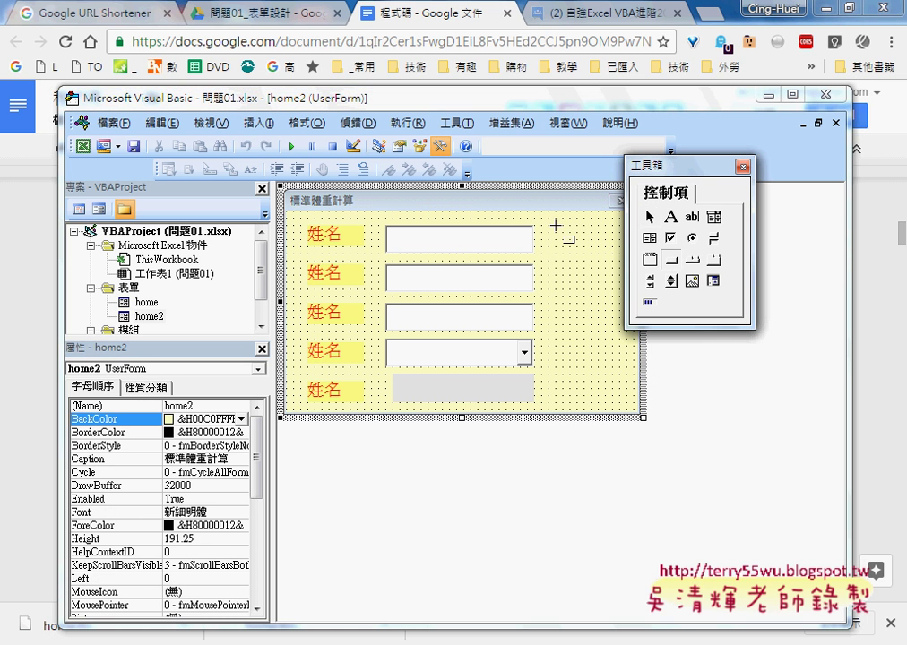
- Draw a command button at the form's upper right, moving the toolbox aside
{"action": "left_click_drag", "start_coordinate": [555, 226], "coordinate": [615, 255]}
{"action": "left_click_drag", "start_coordinate": [663, 166], "coordinate": [741, 177]}
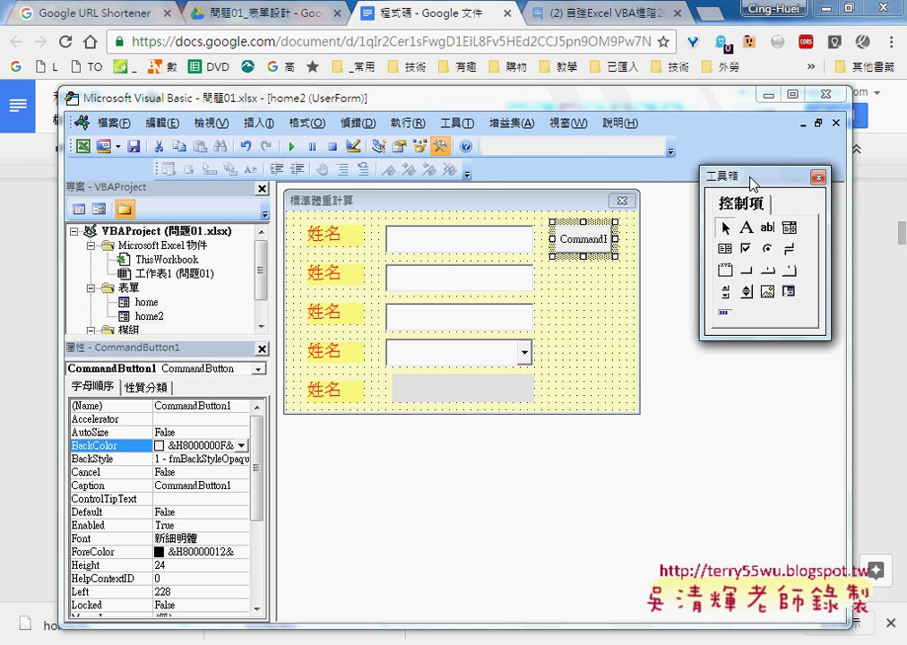
{"action": "left_click", "coordinate": [620, 238]}
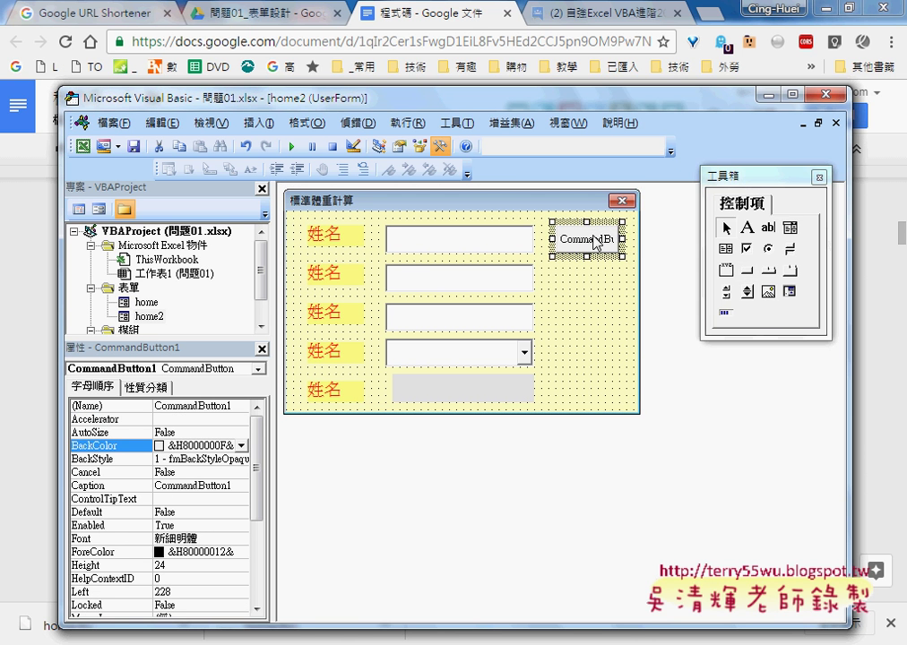
{"action": "left_click", "coordinate": [609, 240]}
{"action": "left_click", "coordinate": [592, 273]}
{"action": "left_click", "coordinate": [587, 240]}
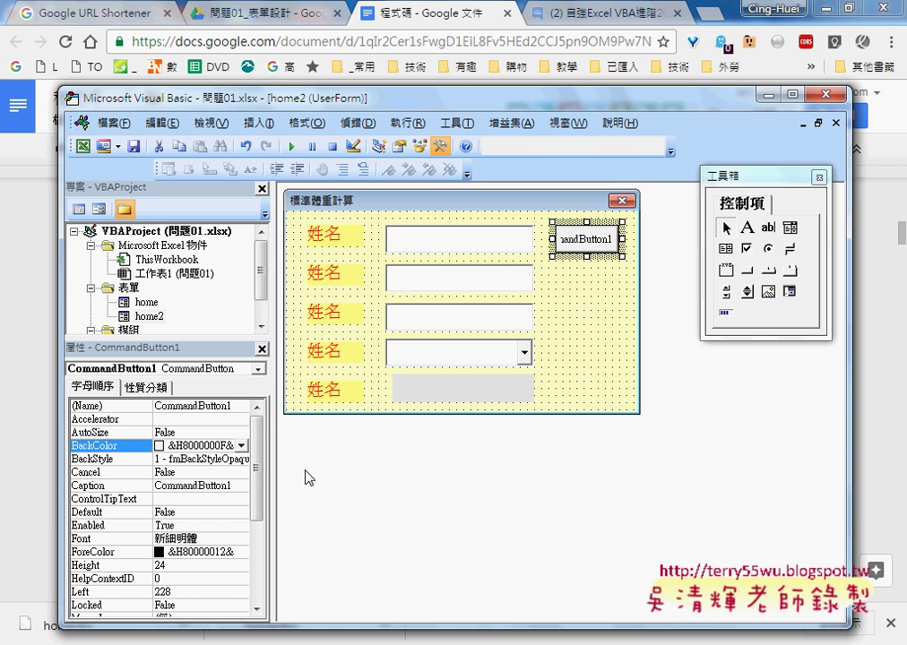
- Set the new button's Caption to 確定
{"action": "left_click", "coordinate": [119, 484]}
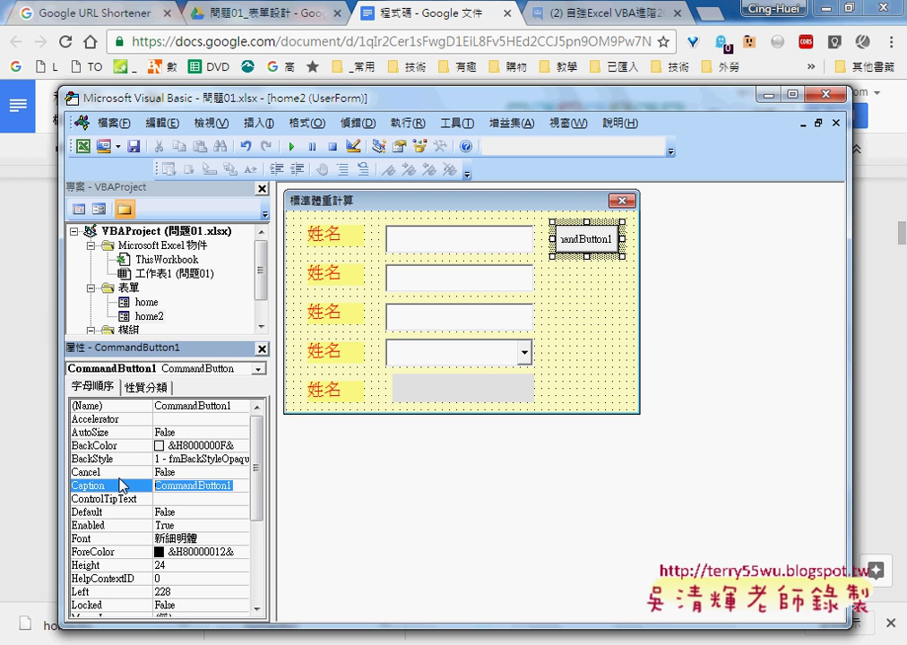
{"action": "type", "text": "ㄑㄩㄝ"}
{"action": "type", "text": "ˋㄉㄧㄥˋ"}
{"action": "key", "text": "Return"}
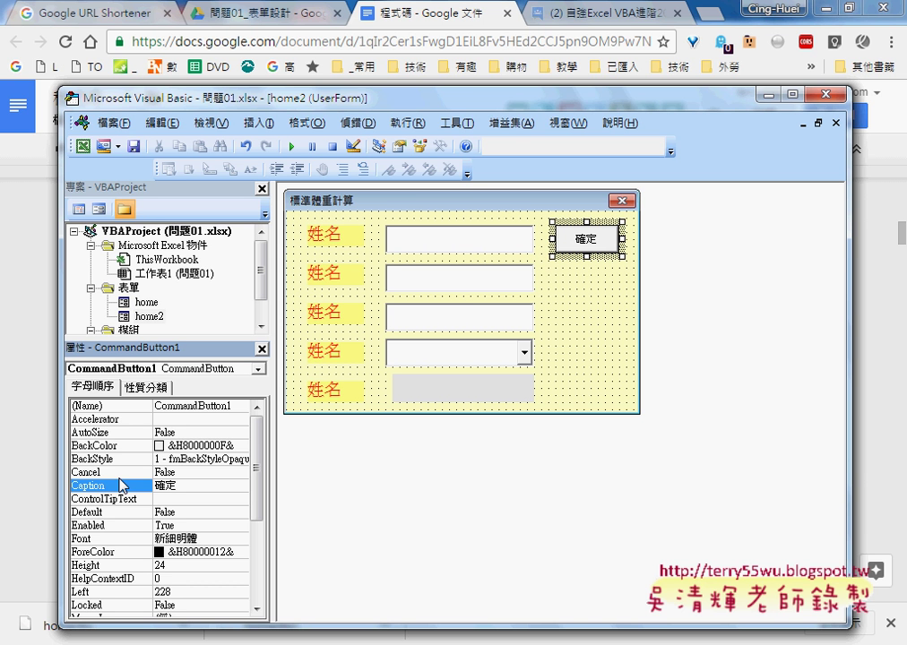
- Set the 確定 button's font size to 12 point
{"action": "left_click", "coordinate": [115, 542]}
{"action": "left_click", "coordinate": [240, 538]}
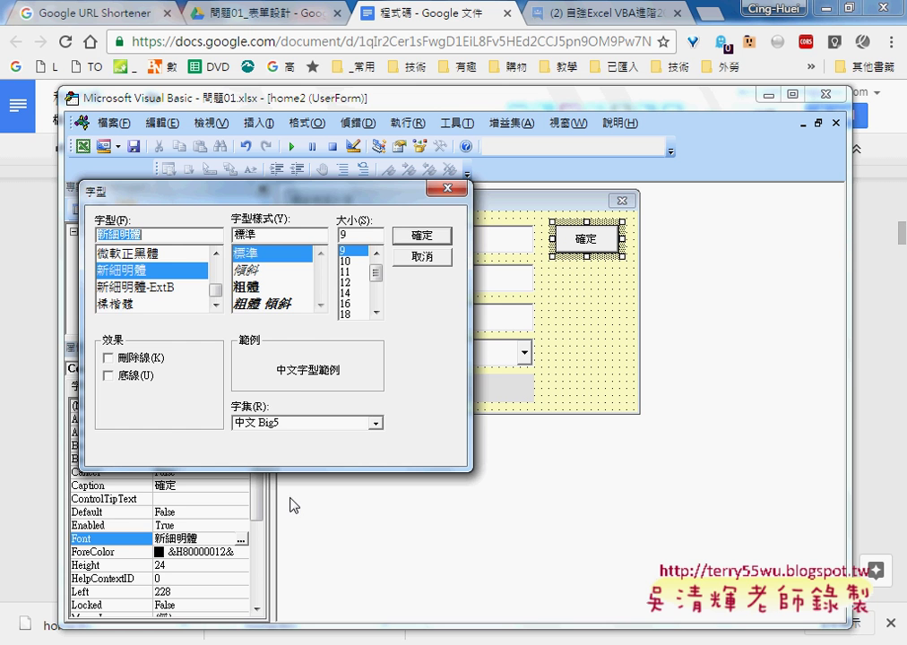
{"action": "left_click", "coordinate": [354, 281]}
{"action": "left_click", "coordinate": [422, 234]}
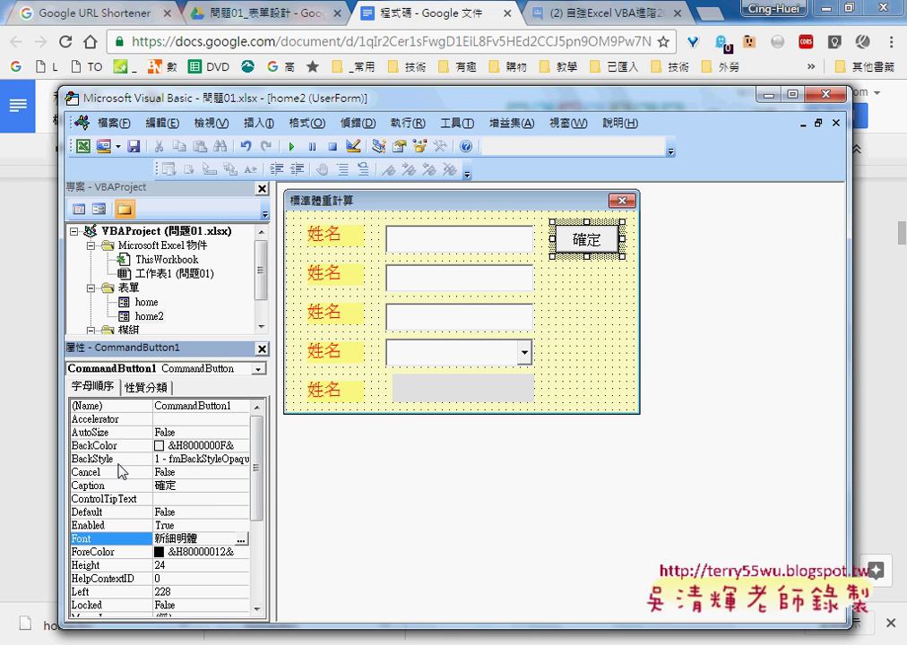
{"action": "left_click", "coordinate": [188, 552]}
{"action": "left_click", "coordinate": [242, 553]}
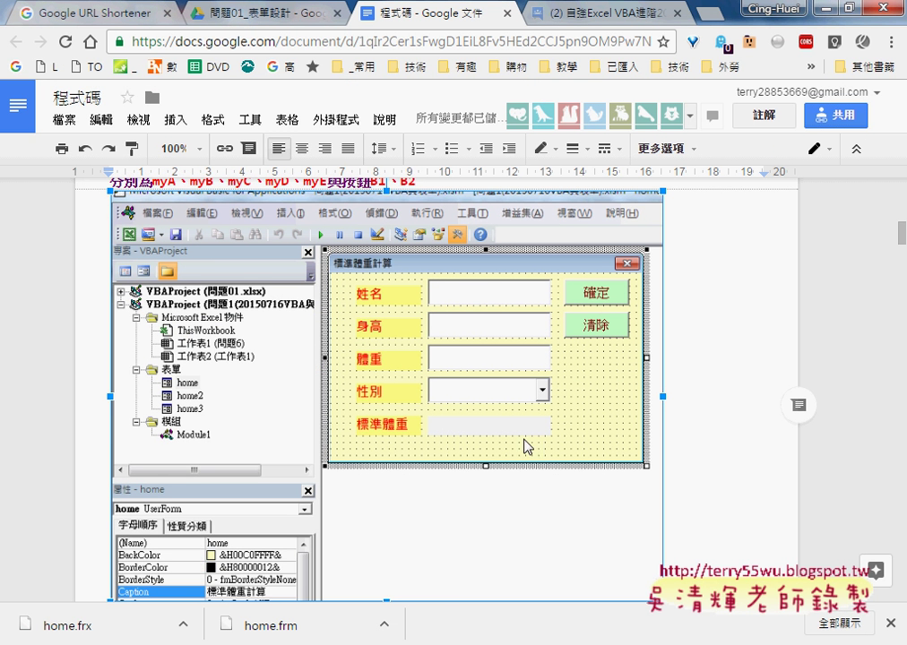
- Give the 確定 button dark red text on a light green background
{"action": "left_click", "coordinate": [550, 554]}
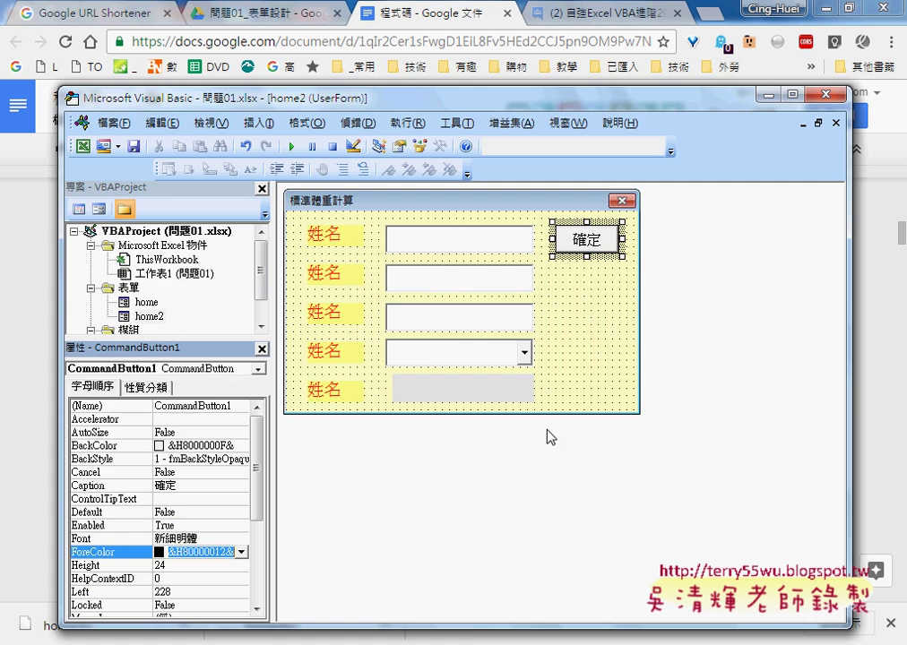
{"action": "left_click", "coordinate": [241, 552]}
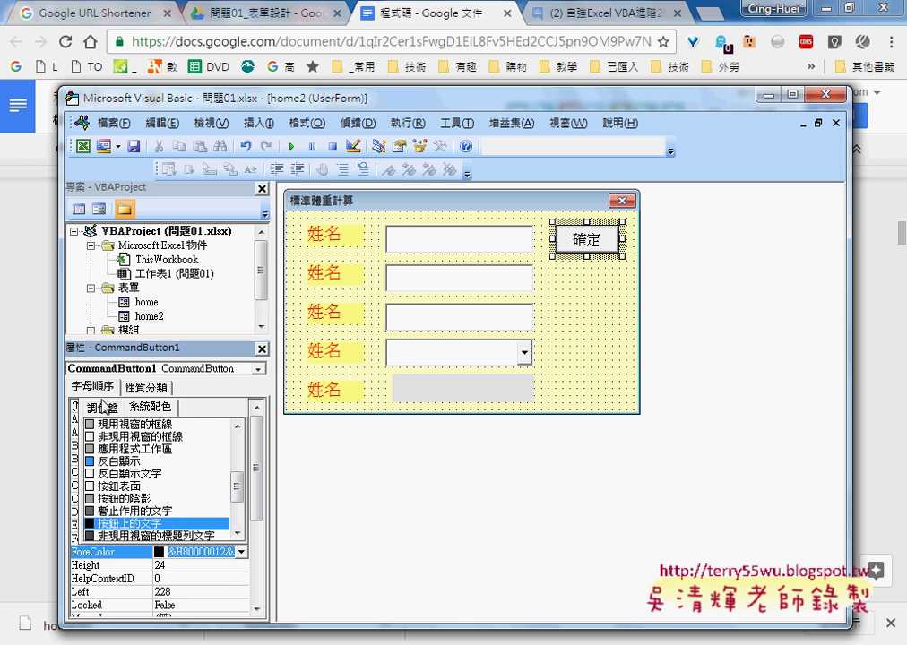
{"action": "left_click", "coordinate": [242, 552]}
{"action": "left_click", "coordinate": [241, 552]}
{"action": "left_click", "coordinate": [102, 408]}
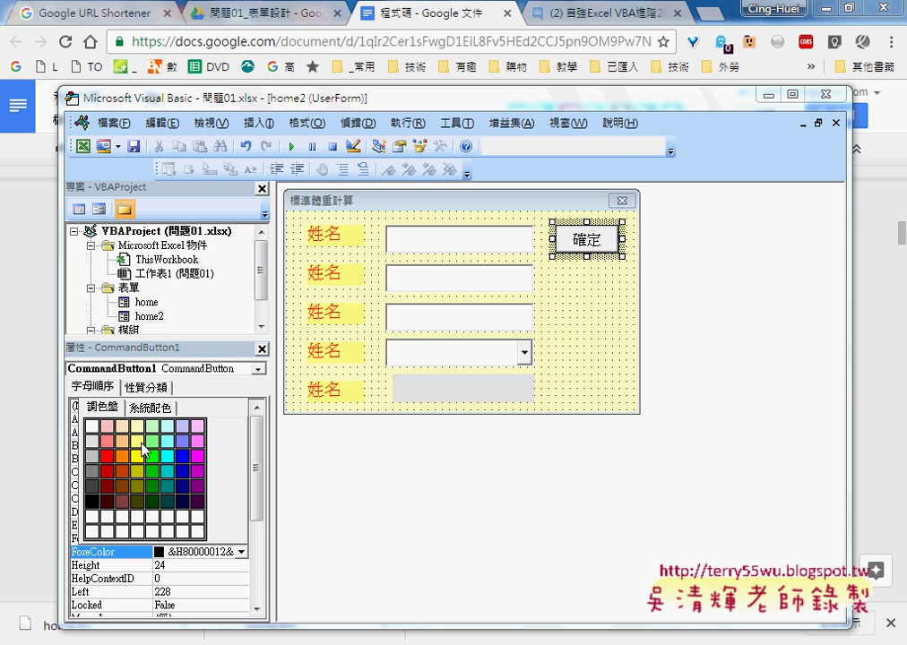
{"action": "left_click", "coordinate": [107, 486]}
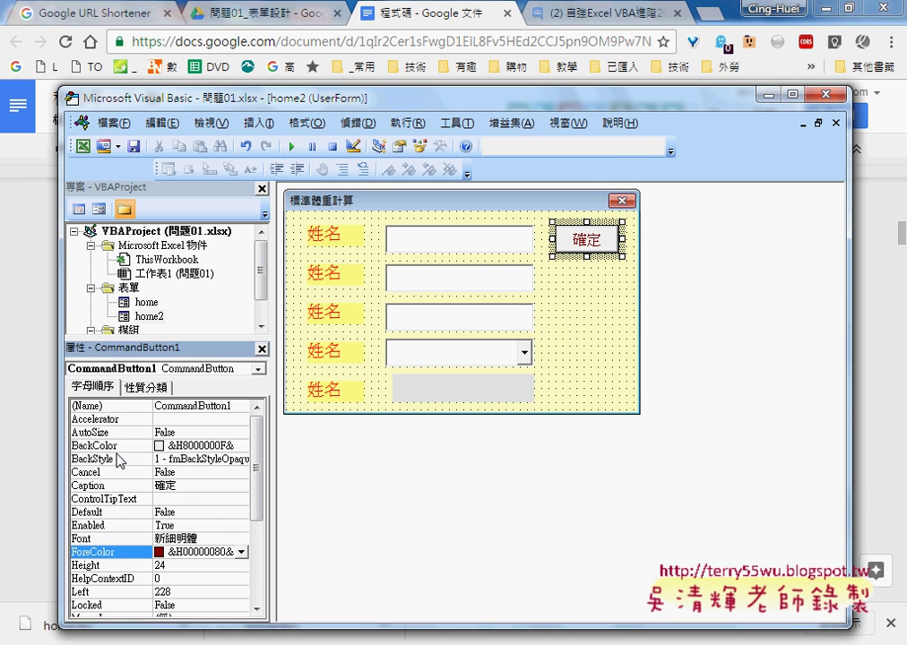
{"action": "left_click", "coordinate": [116, 445]}
{"action": "left_click", "coordinate": [240, 445]}
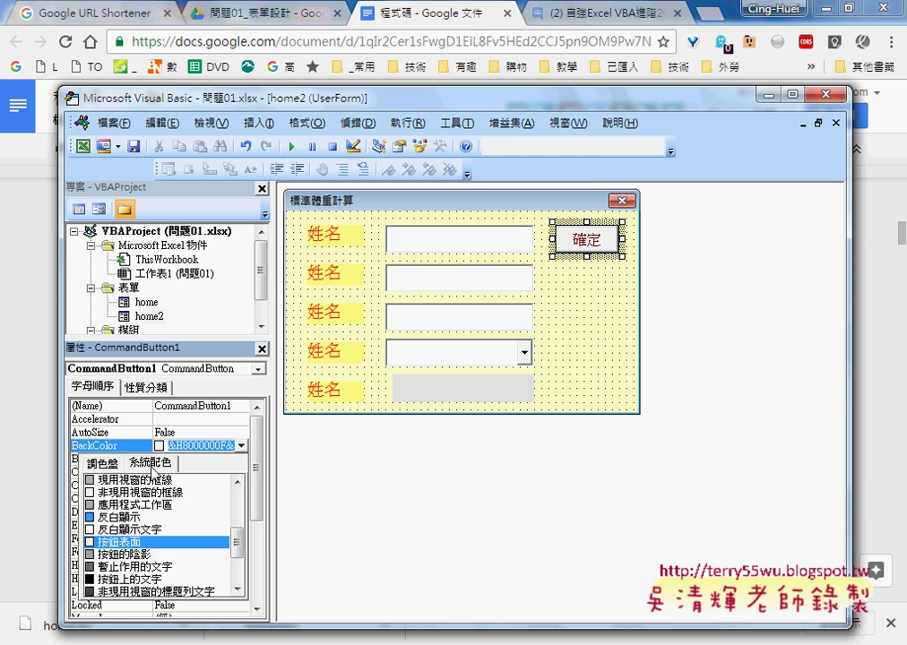
{"action": "left_click", "coordinate": [102, 463]}
{"action": "left_click", "coordinate": [154, 483]}
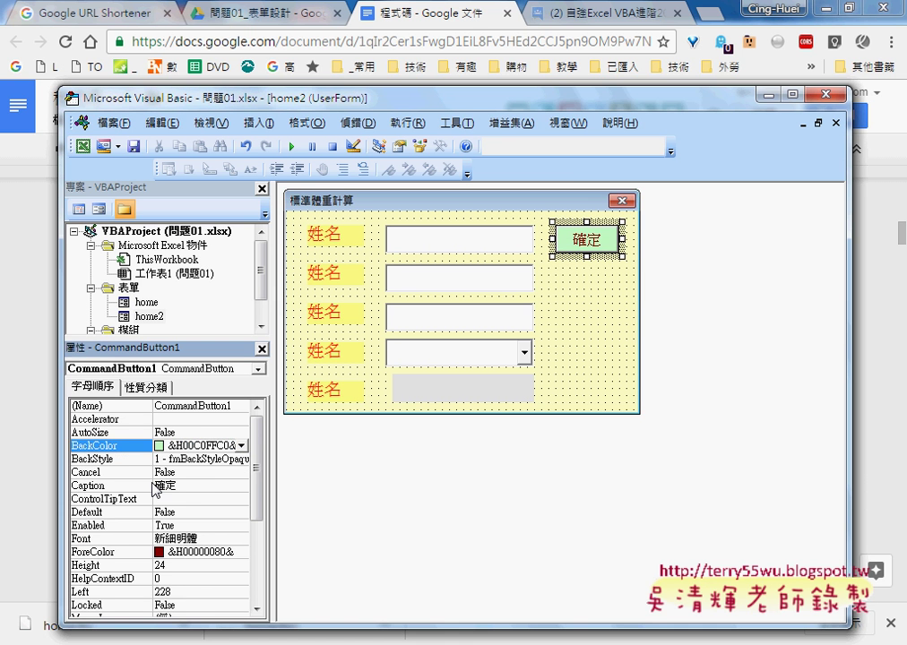
- Copy the 確定 button below itself and caption the copy 清除
{"action": "left_click", "coordinate": [598, 293]}
{"action": "mouse_move", "coordinate": [589, 240]}
{"action": "left_mouse_down"}
{"action": "mouse_move", "coordinate": [591, 289]}
{"action": "mouse_move", "coordinate": [584, 284]}
{"action": "left_mouse_up"}
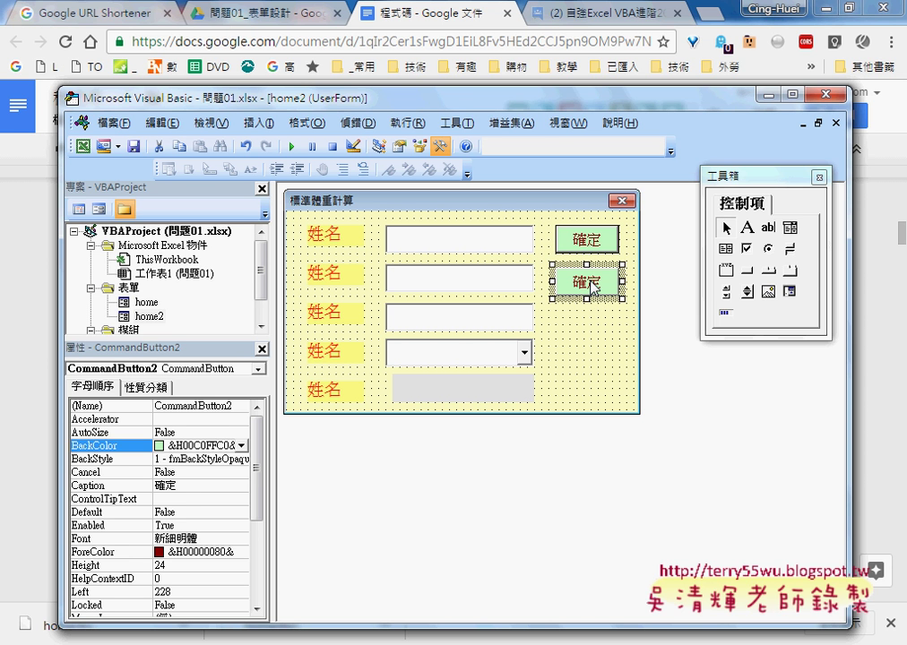
{"action": "left_click", "coordinate": [186, 486]}
{"action": "left_click", "coordinate": [149, 488]}
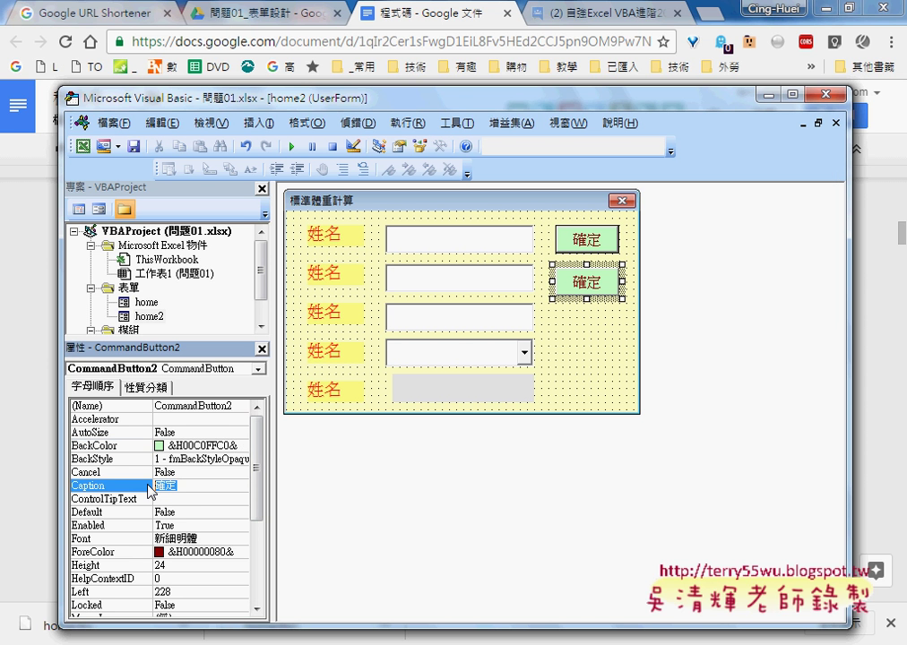
{"action": "type", "text": "r"}
{"action": "type", "text": "清"}
{"action": "type", "text": "除"}
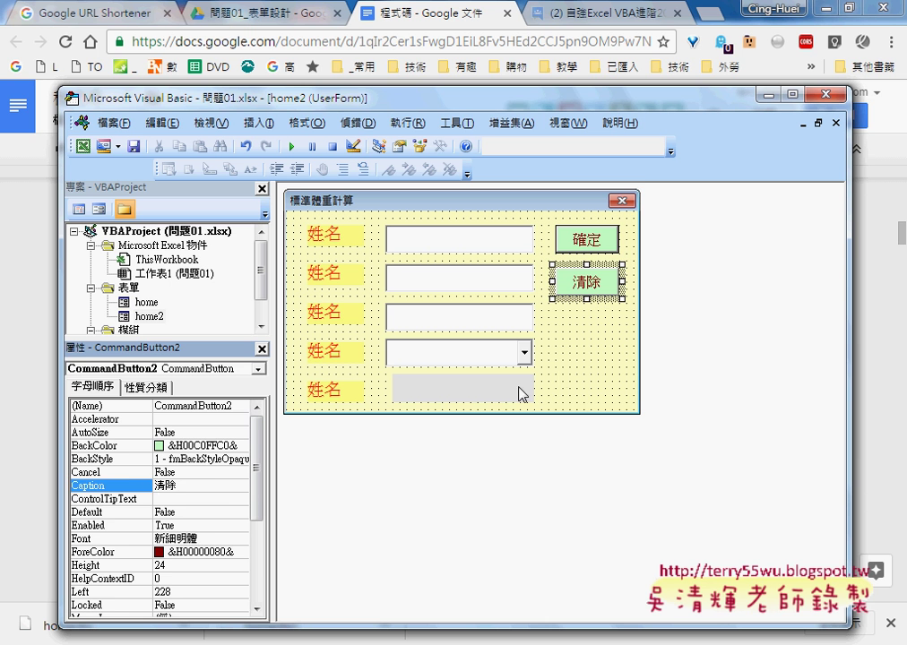
{"action": "left_click", "coordinate": [442, 295]}
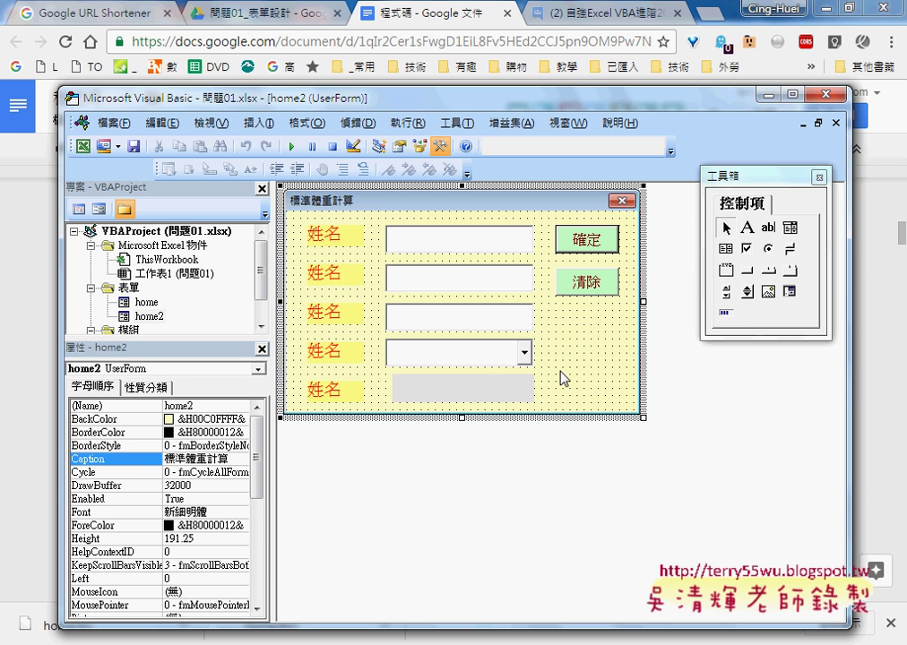
{"action": "left_click", "coordinate": [297, 147]}
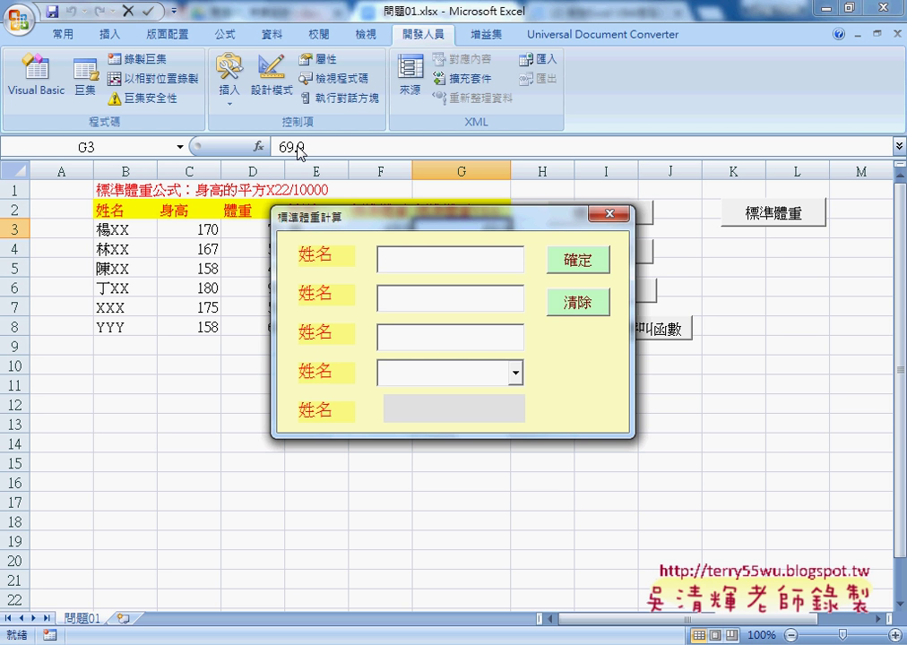
{"action": "left_click", "coordinate": [609, 214]}
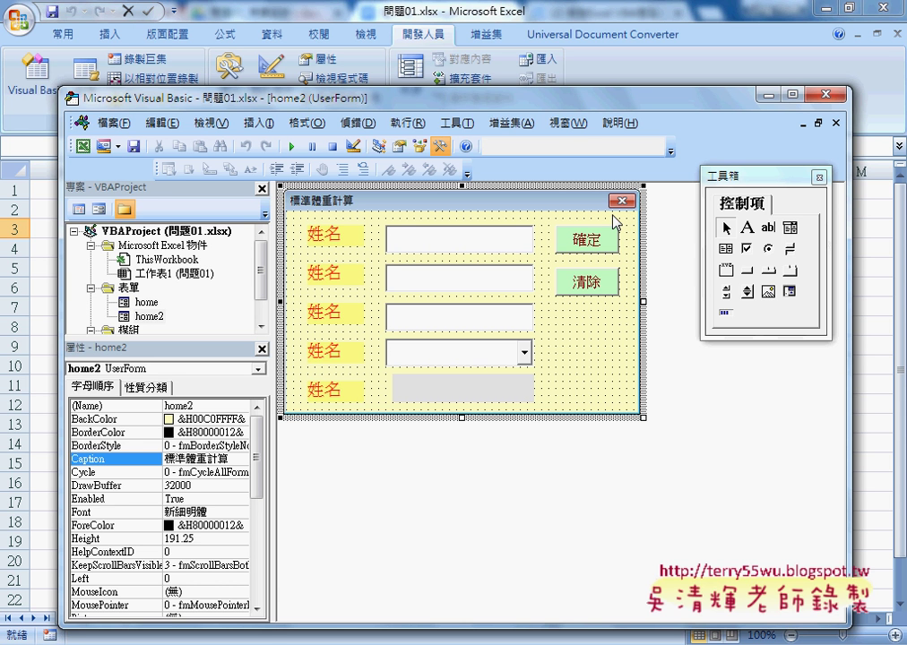